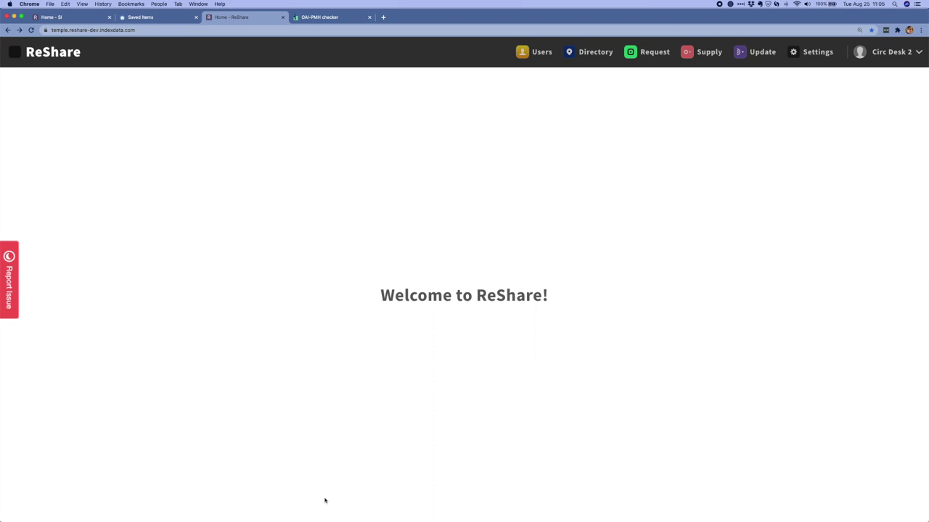
In the PALCI Shared Index, search the inventory instances for "critics on keats"
left_click(70, 17)
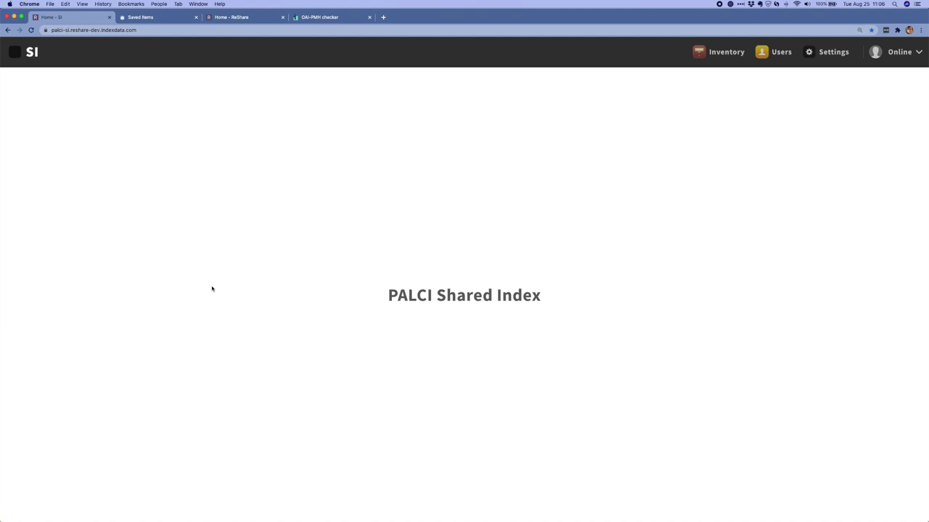
left_click(726, 53)
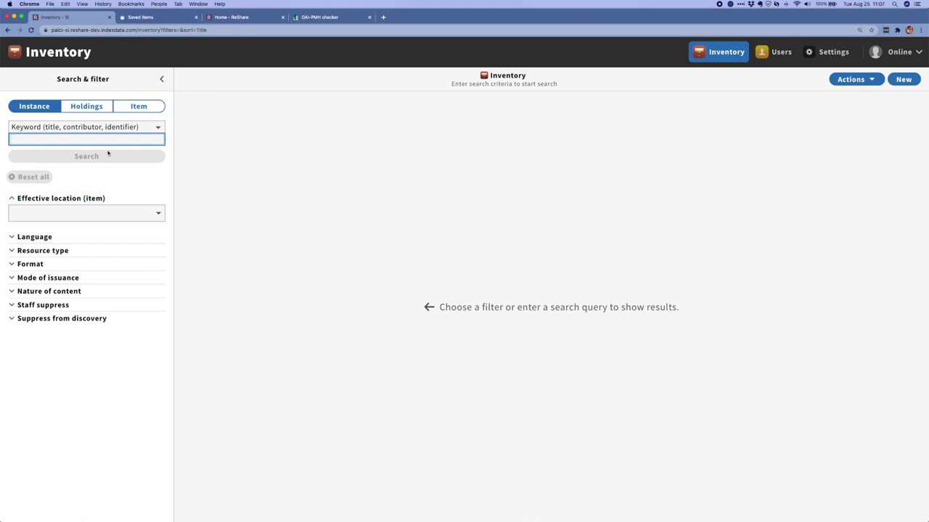
type("critics")
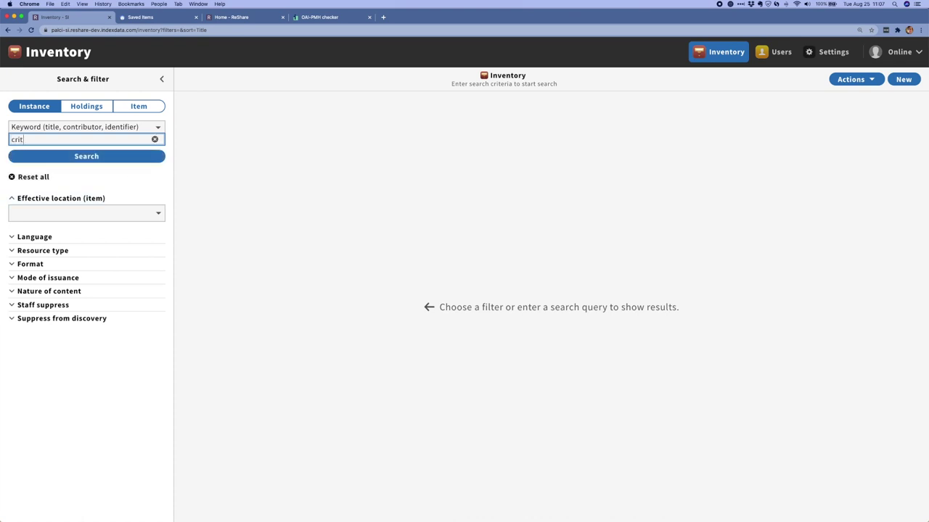
type(" on keats")
key("Return")
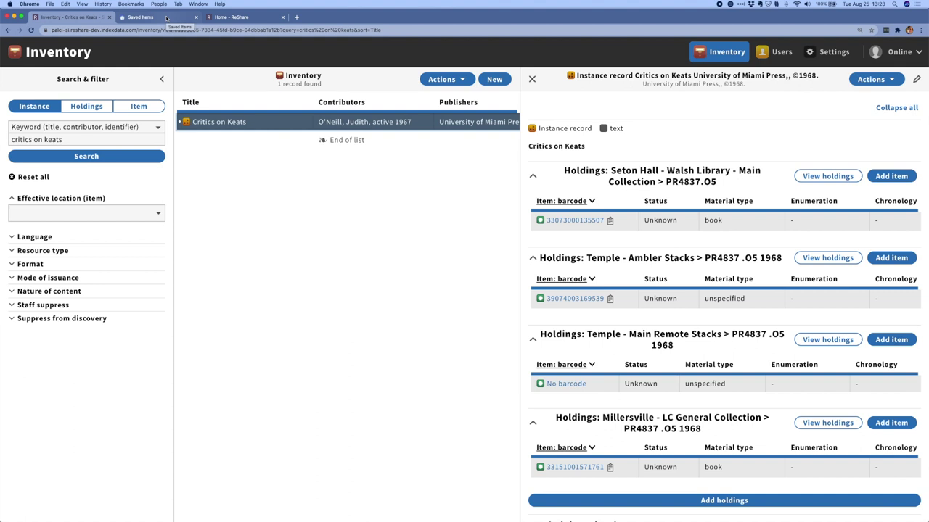
Switch to the PALCI E-ZBorrow catalog and search all fields for "critics on keats"
left_click(166, 17)
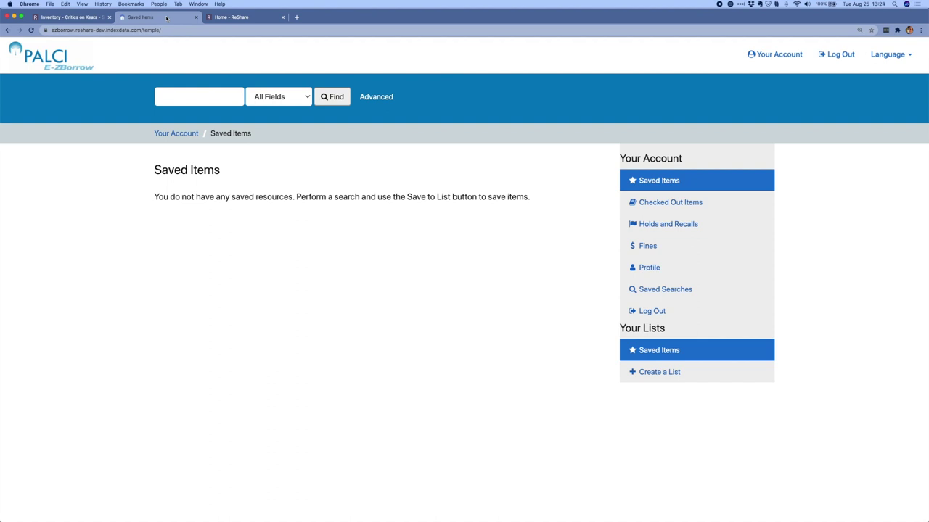
left_click(182, 97)
type("critics on keats")
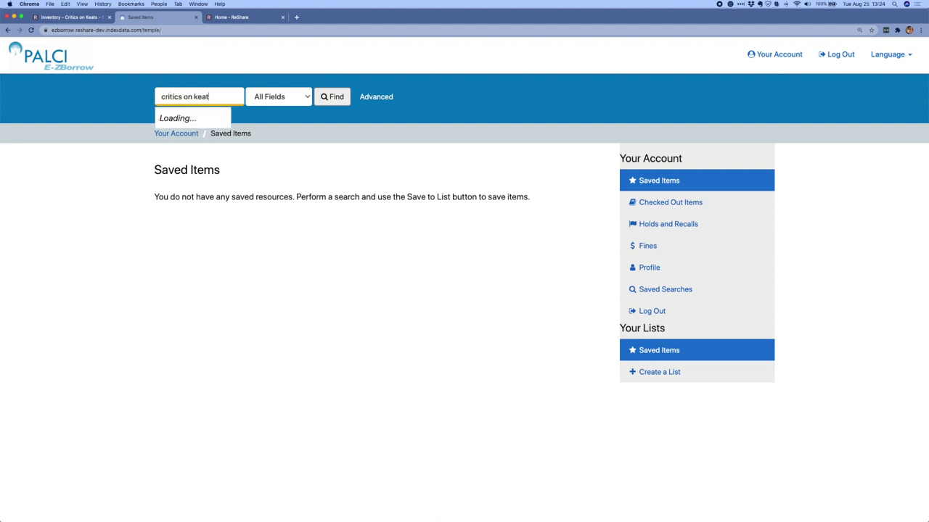
key("Return")
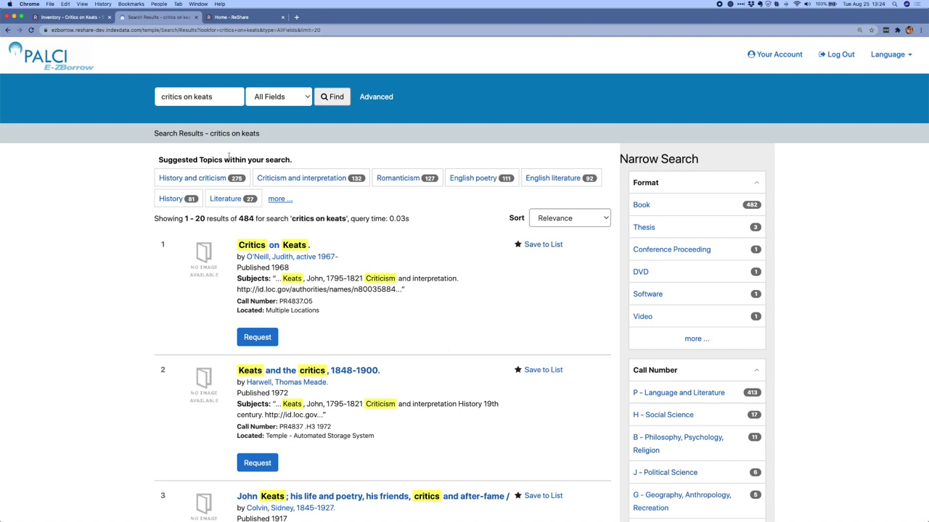
Browse the search results, open the "Critics on Keats" record and review its library holdings
scroll(853, 230, "down", 5)
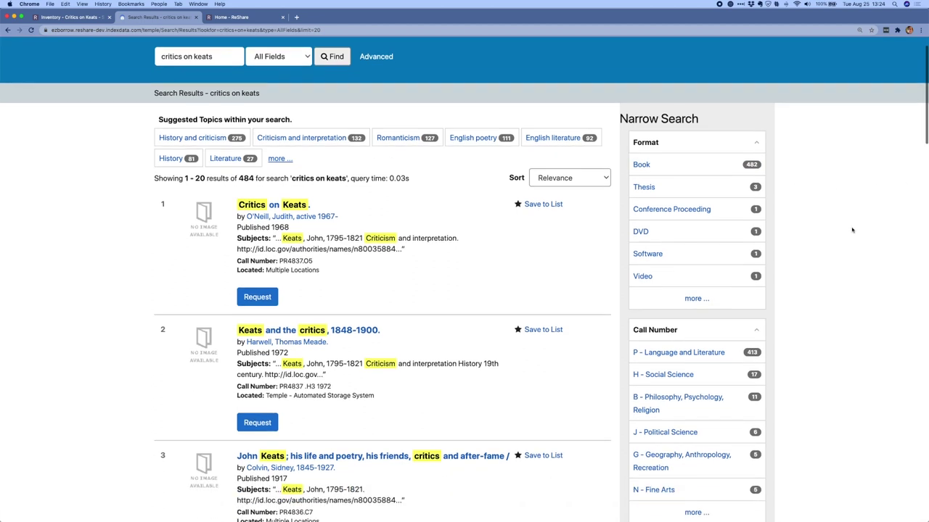
scroll(852, 230, "down", 5)
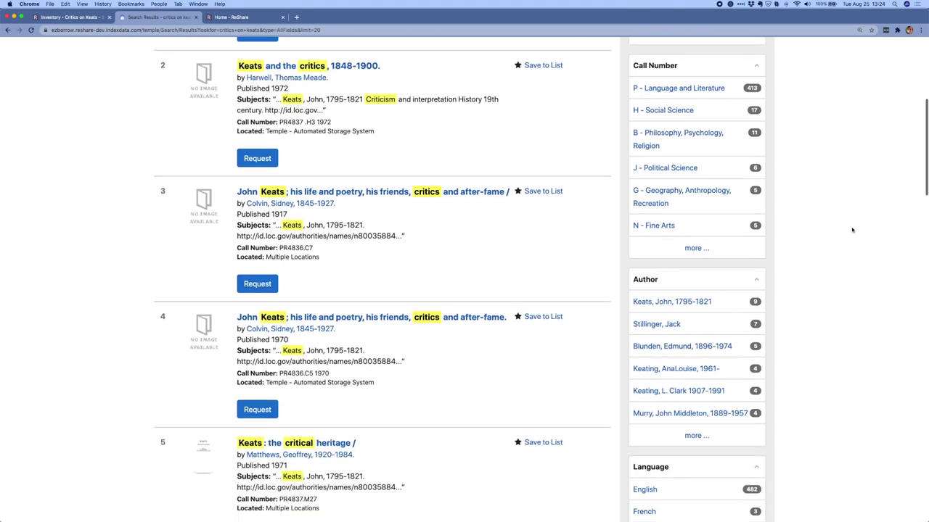
scroll(853, 230, "up", 7)
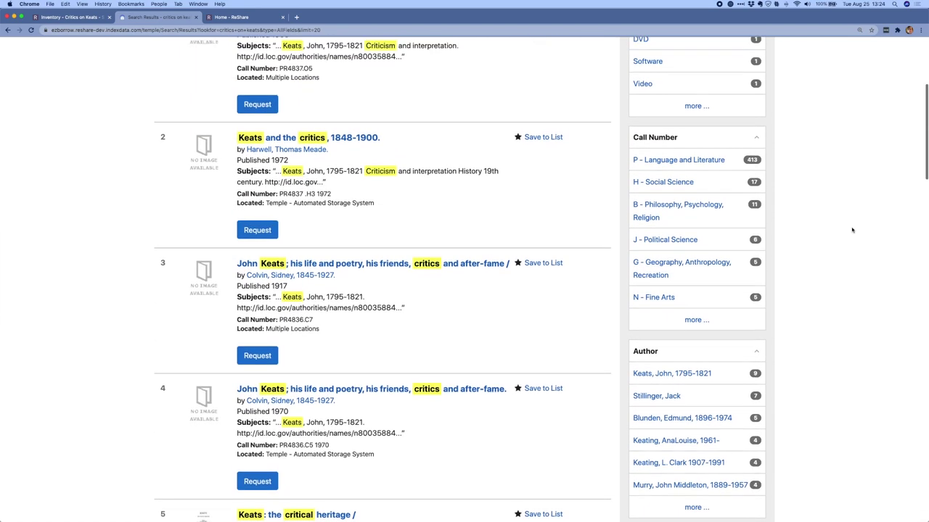
left_click(271, 167)
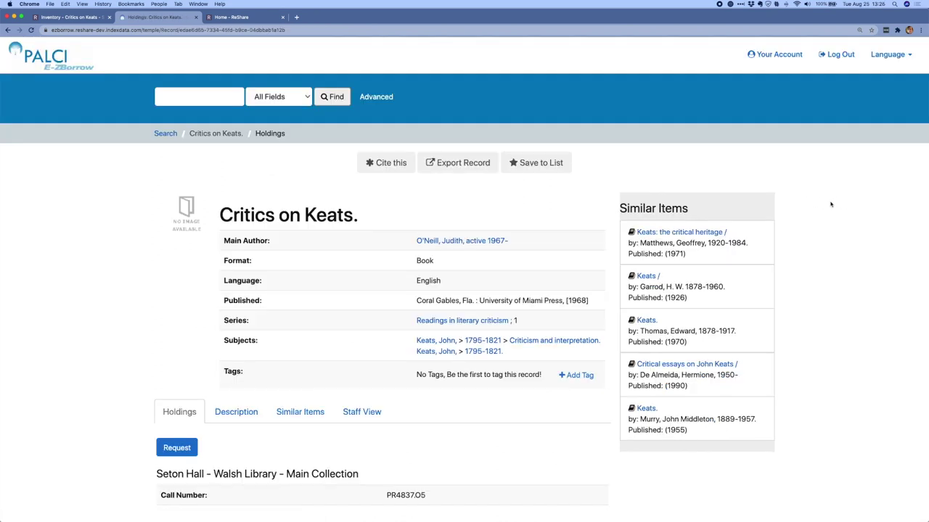
scroll(832, 204, "down", 3)
scroll(831, 204, "down", 3)
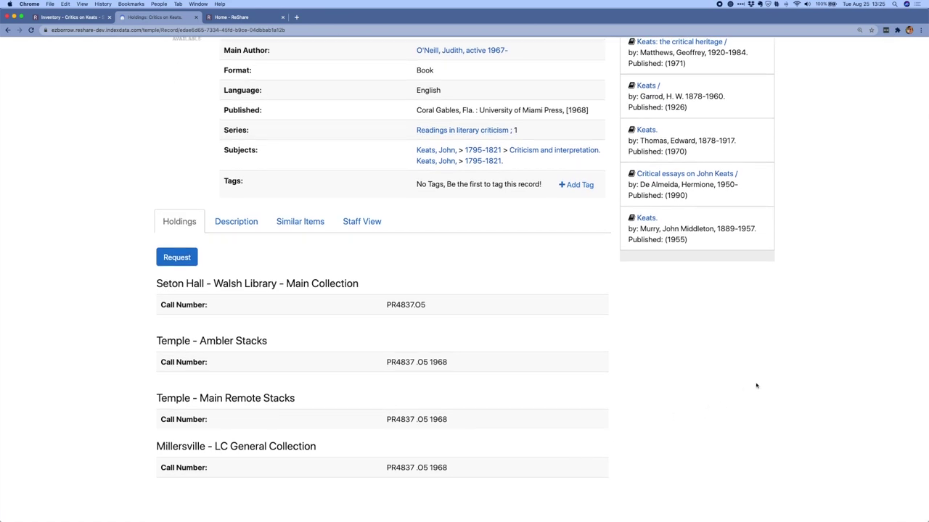
scroll(829, 344, "up", 3)
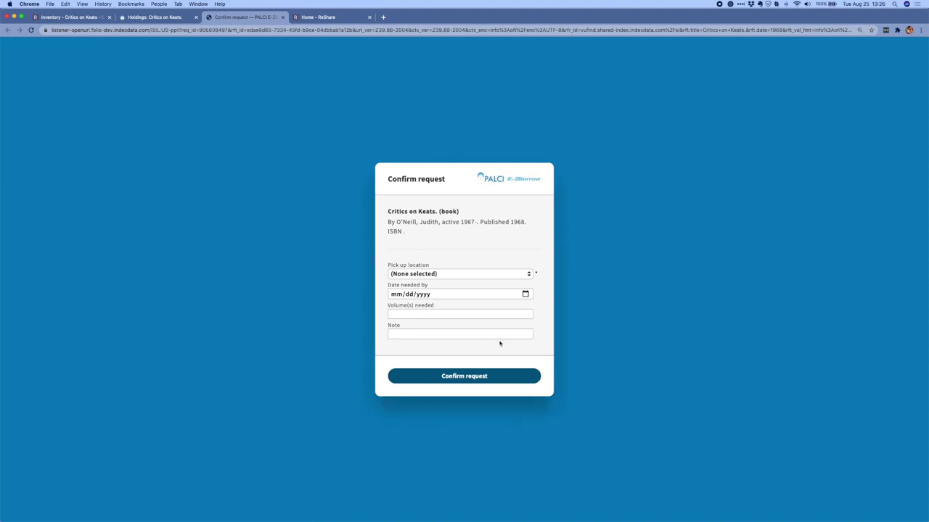
Submit the request for "Critics on Keats" with Ambler Library as pick-up location and 09/05/2020 as the date needed
left_click(531, 270)
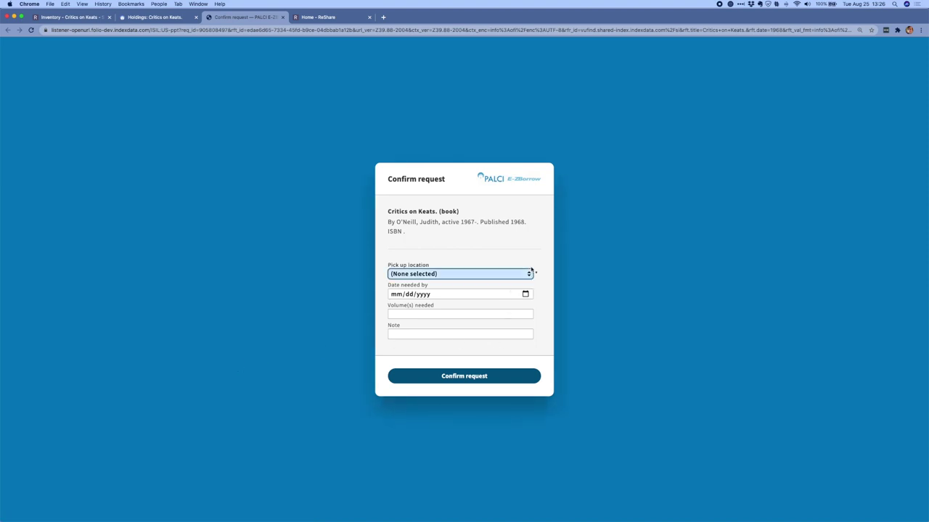
left_click(522, 271)
left_click(499, 283)
left_click(526, 294)
left_click(464, 389)
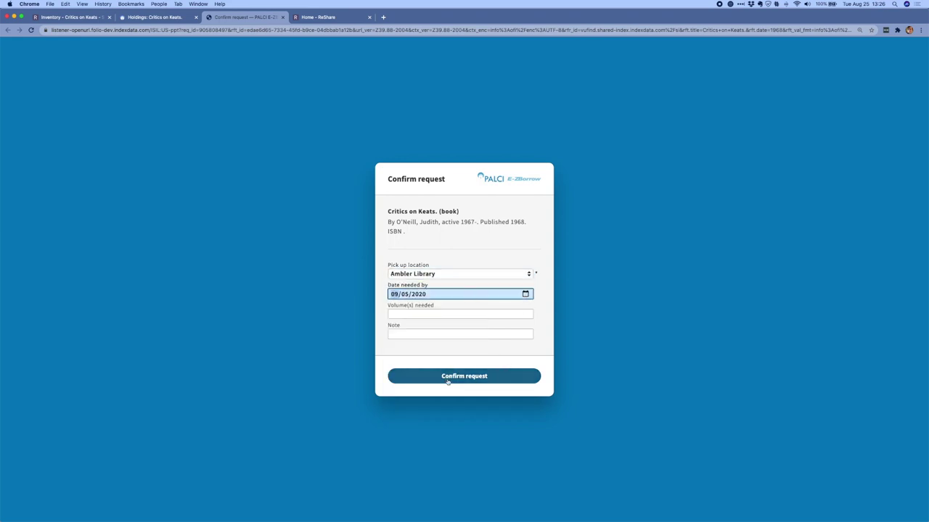
left_click(467, 377)
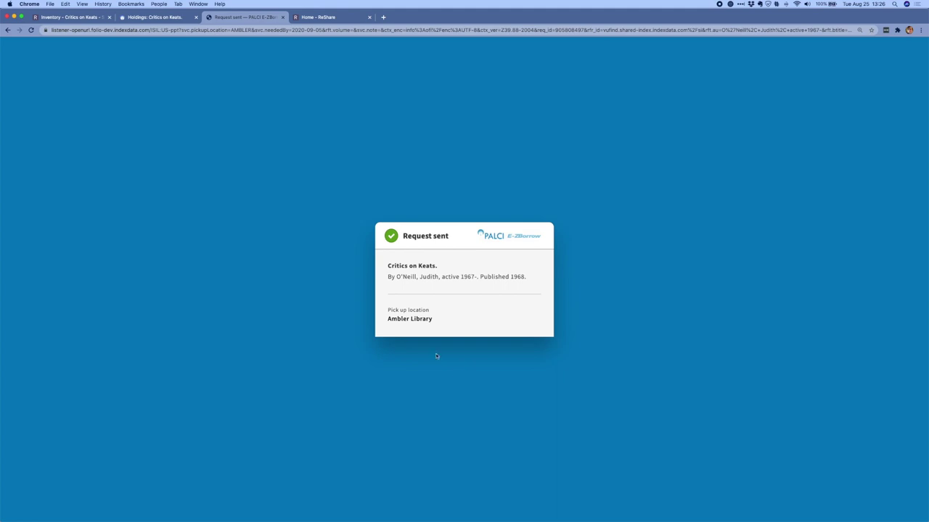
Open the request list in ReShare, filter it to requests that need attention, and clear that filter
left_click(322, 17)
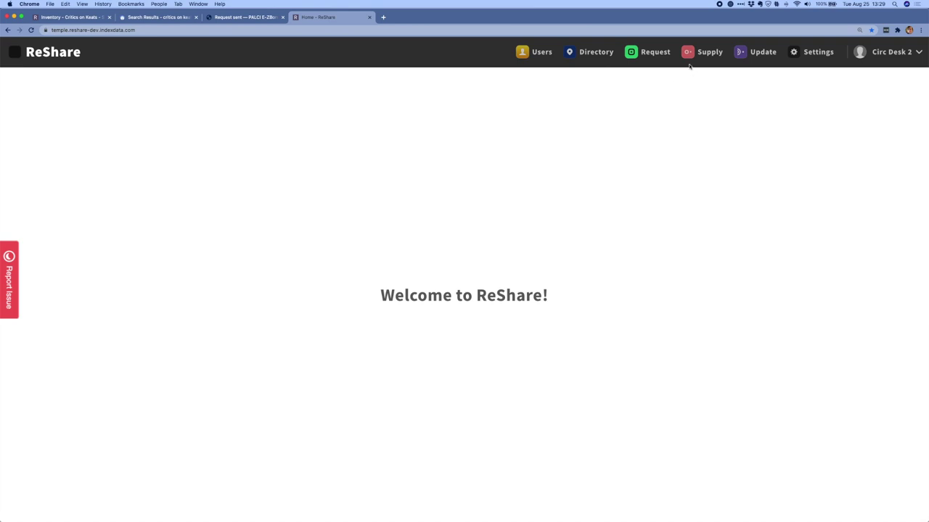
left_click(653, 57)
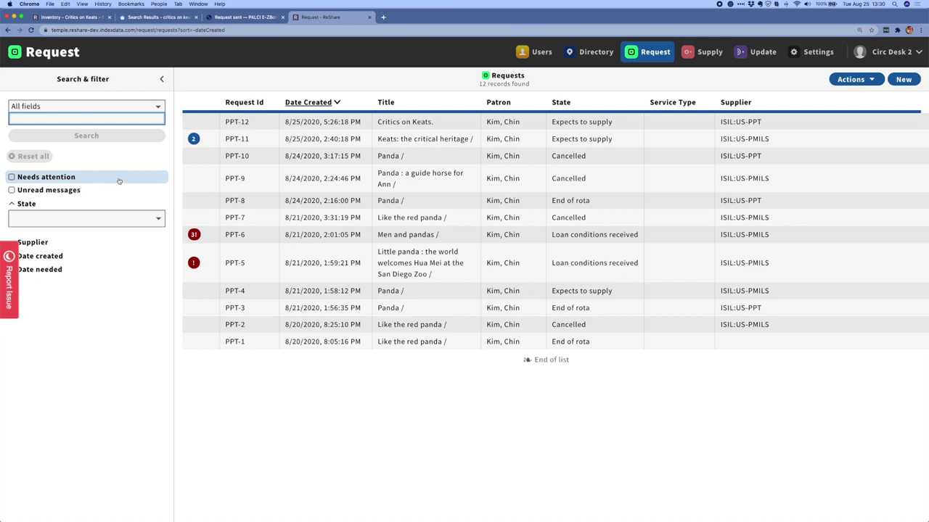
left_click(119, 181)
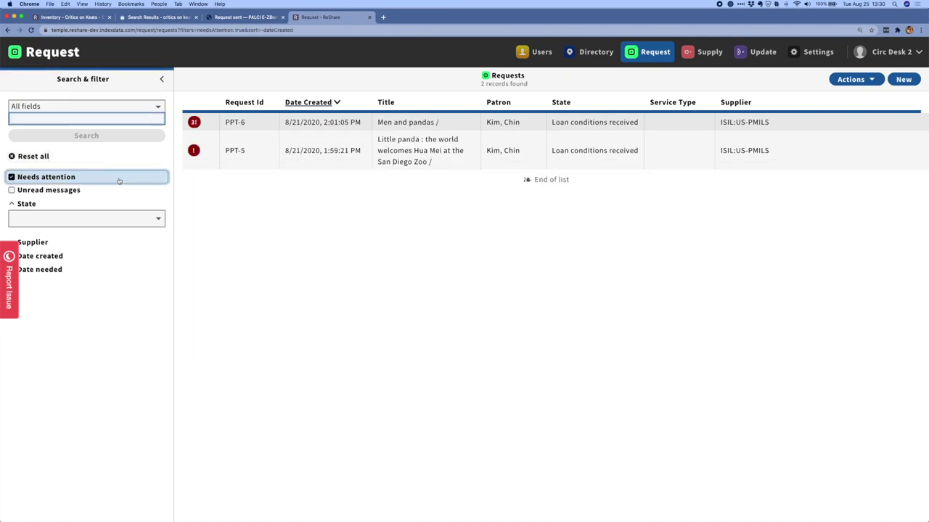
left_click(119, 181)
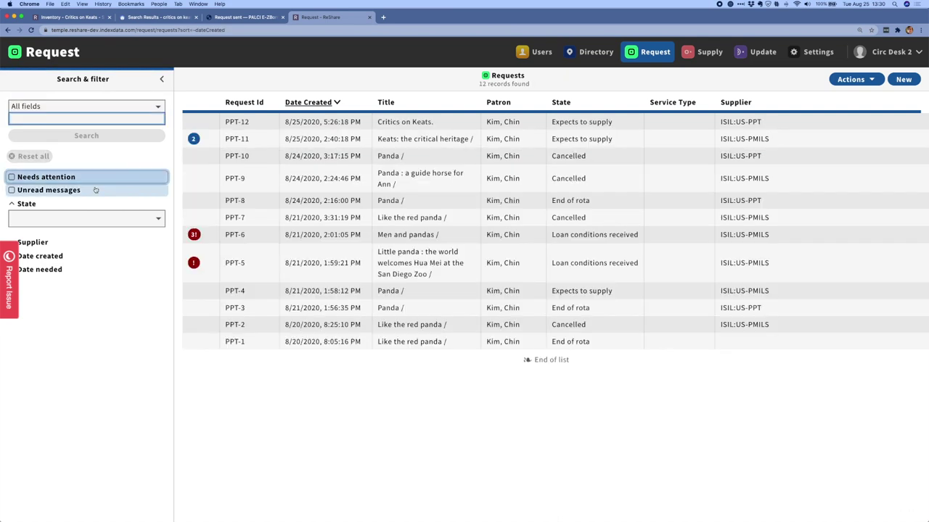
Filter the requests by unread messages, combine this with the Needs attention filter, and clear both filters
left_click(85, 190)
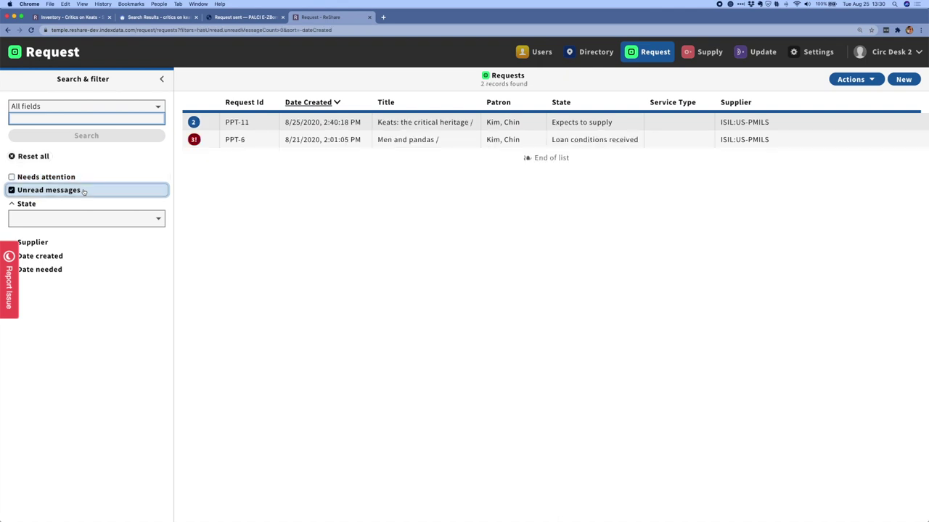
left_click(69, 177)
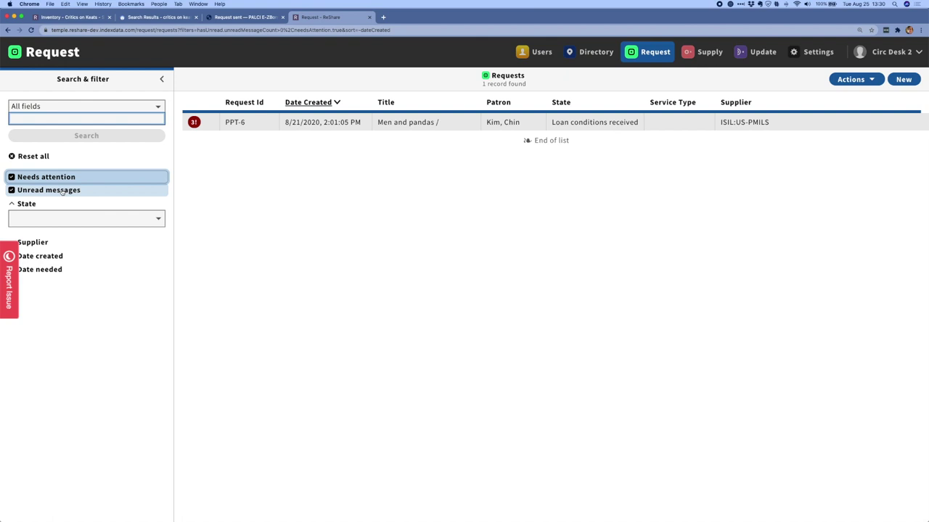
left_click(62, 190)
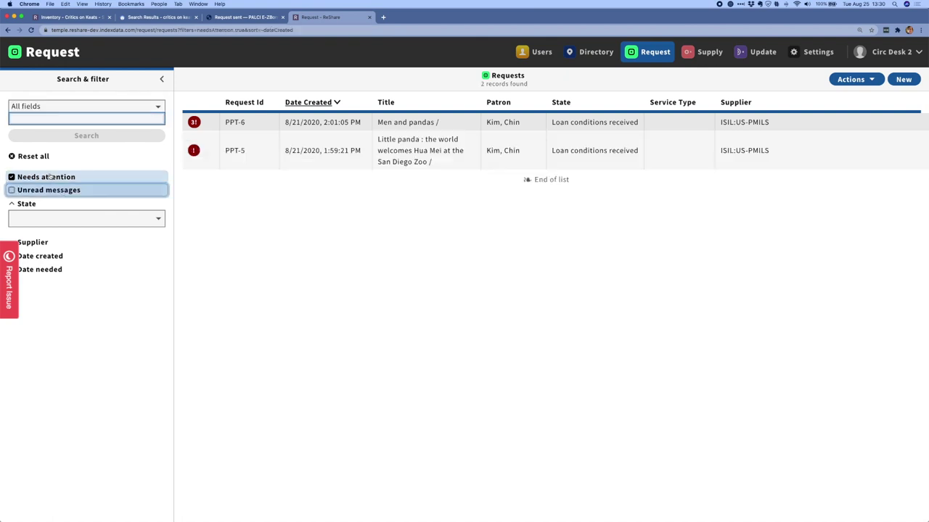
left_click(51, 177)
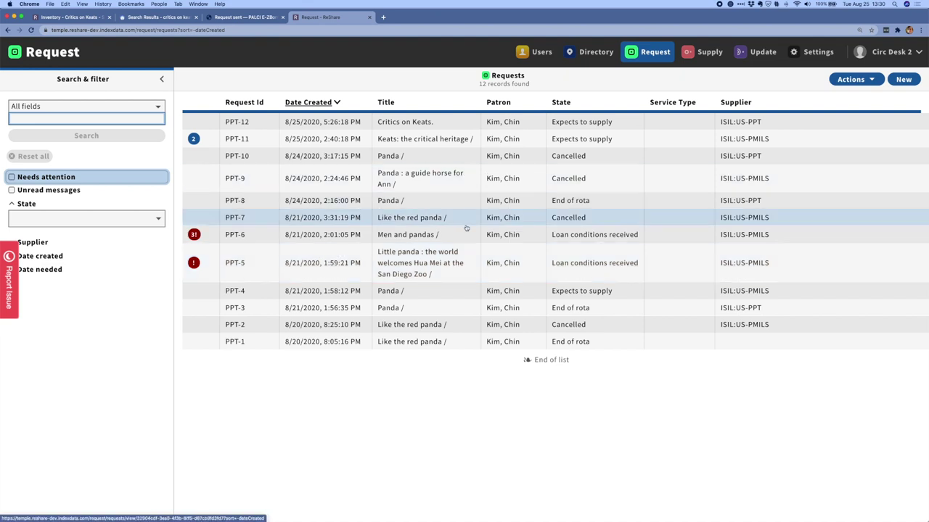
Open the Temple University entry in the Directory and expand its directory entry info
left_click(597, 56)
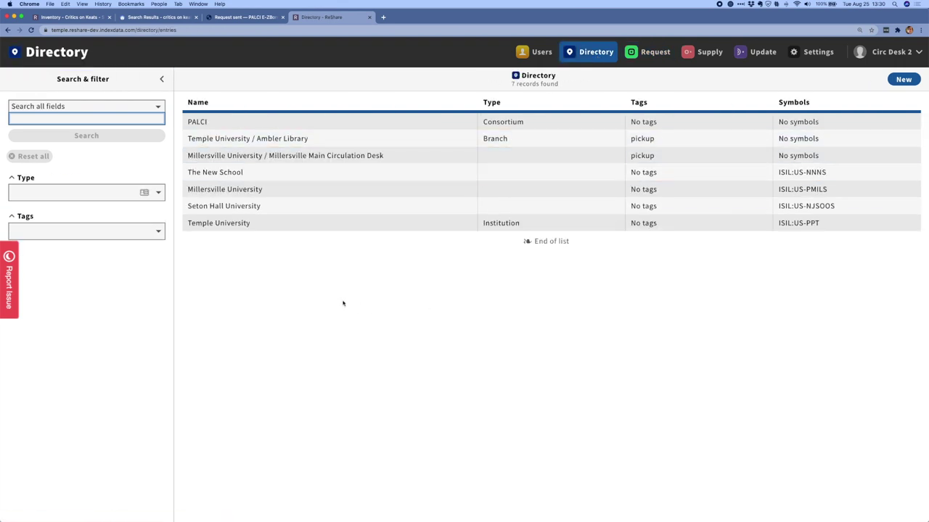
left_click(257, 222)
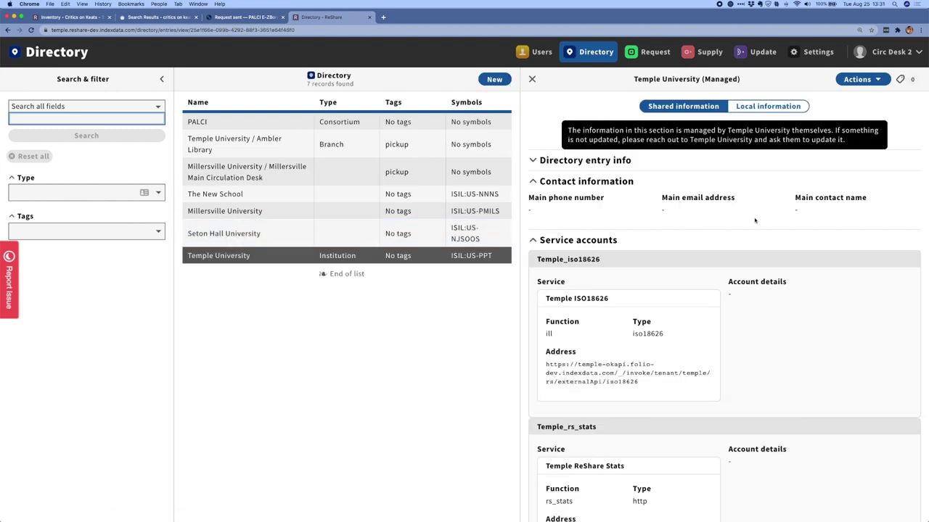
left_click(649, 159)
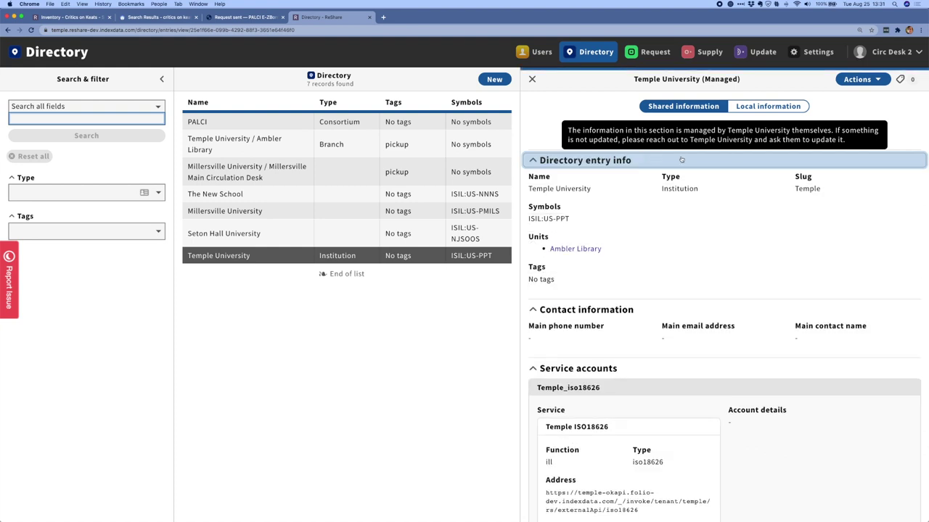
Start editing the Temple University entry and add a new contact information block under its addresses
left_click(875, 83)
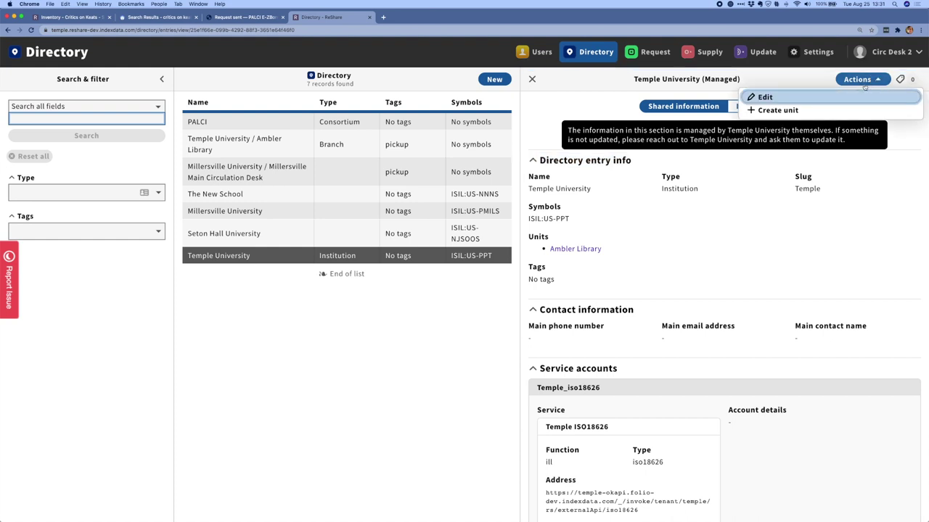
left_click(863, 98)
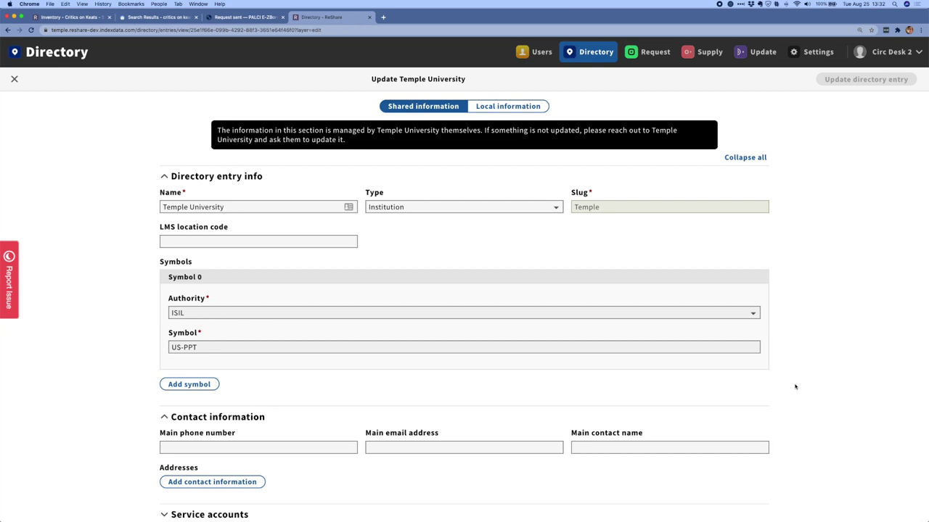
scroll(873, 233, "down", 1)
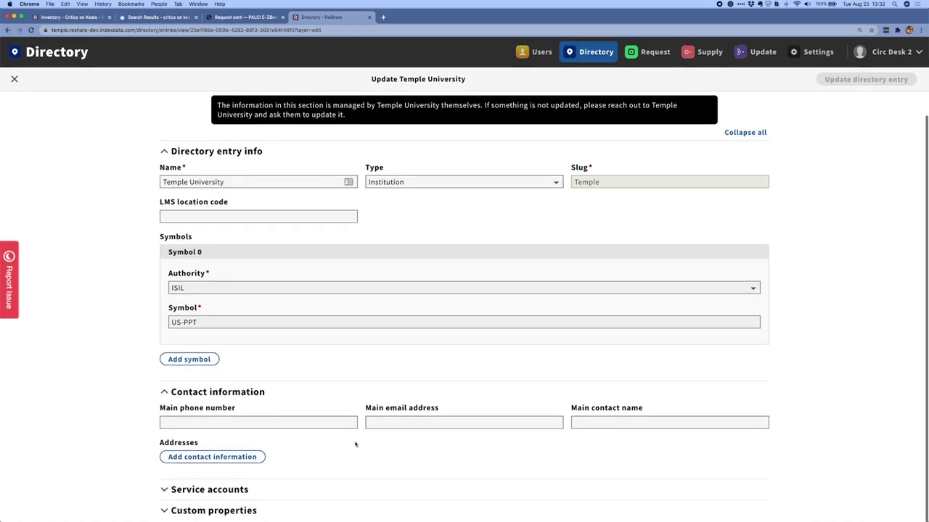
left_click(263, 455)
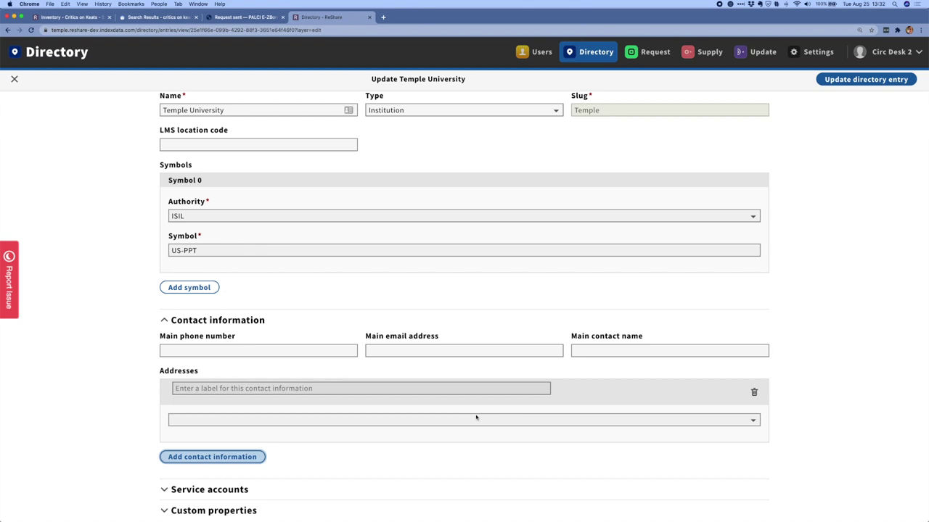
Choose the USA address format for the new contact block, and switch it to England
left_click(380, 421)
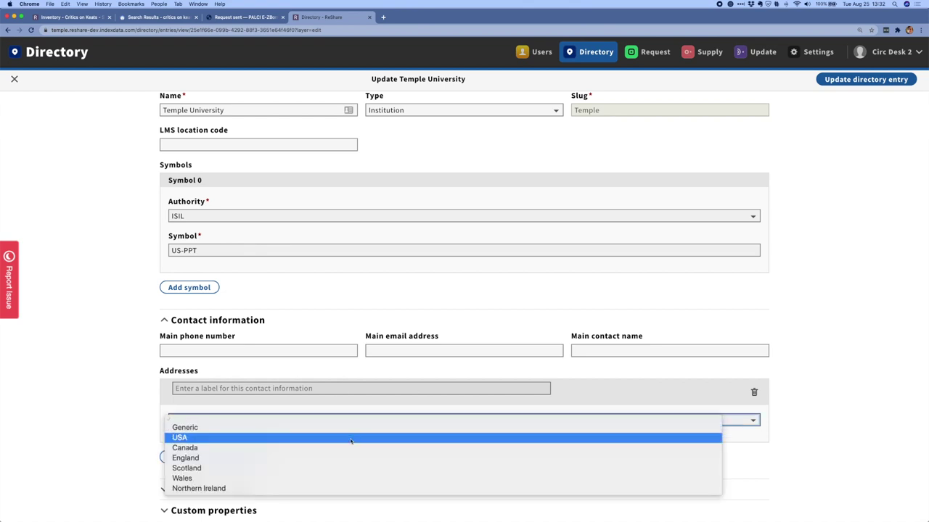
left_click(351, 438)
scroll(831, 344, "down", 3)
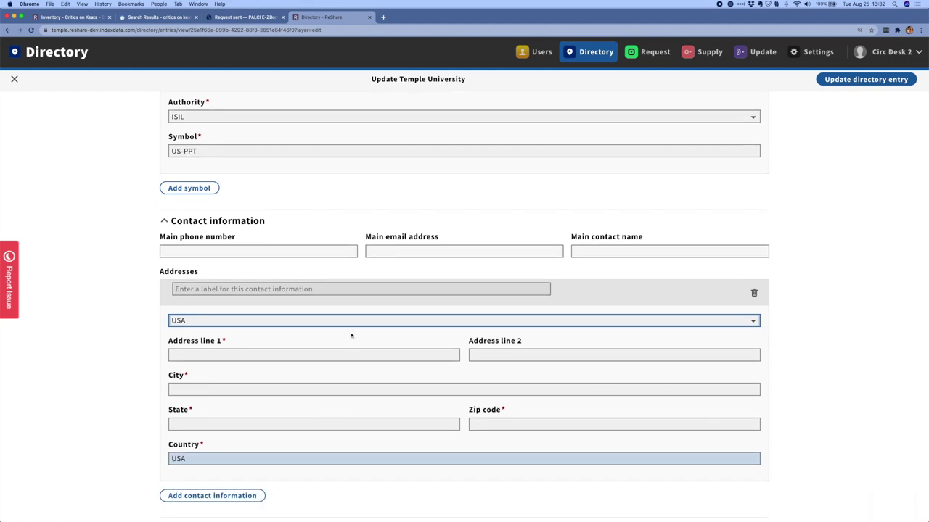
left_click(407, 326)
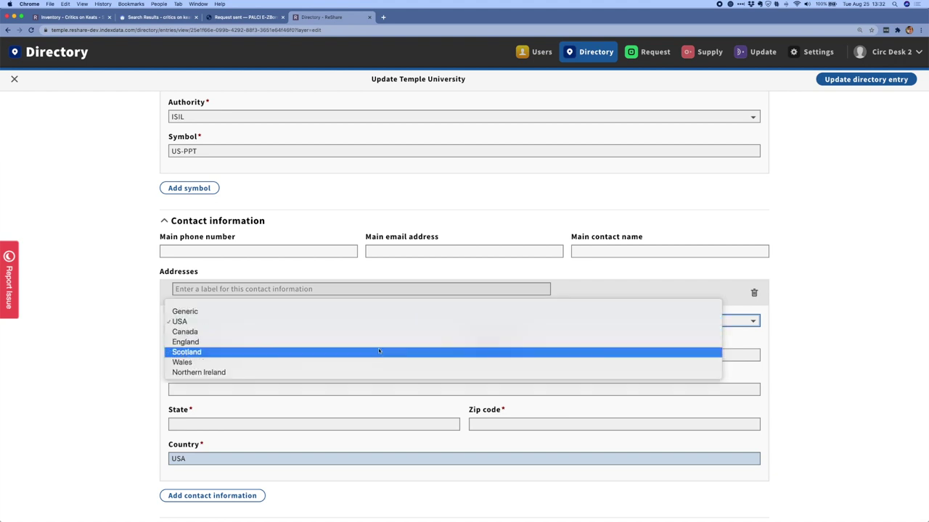
key("Escape")
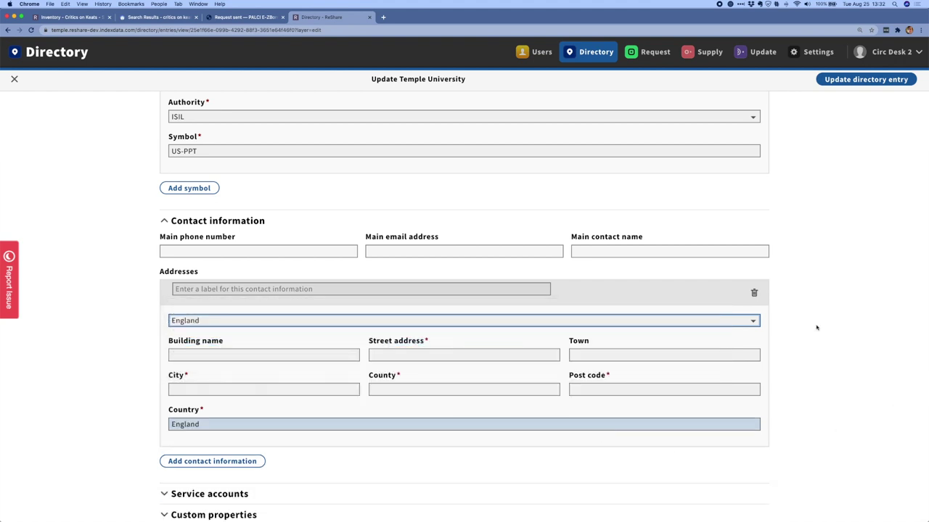
Review the service accounts in the Temple University entry, and close the edit form without saving
left_click(863, 334)
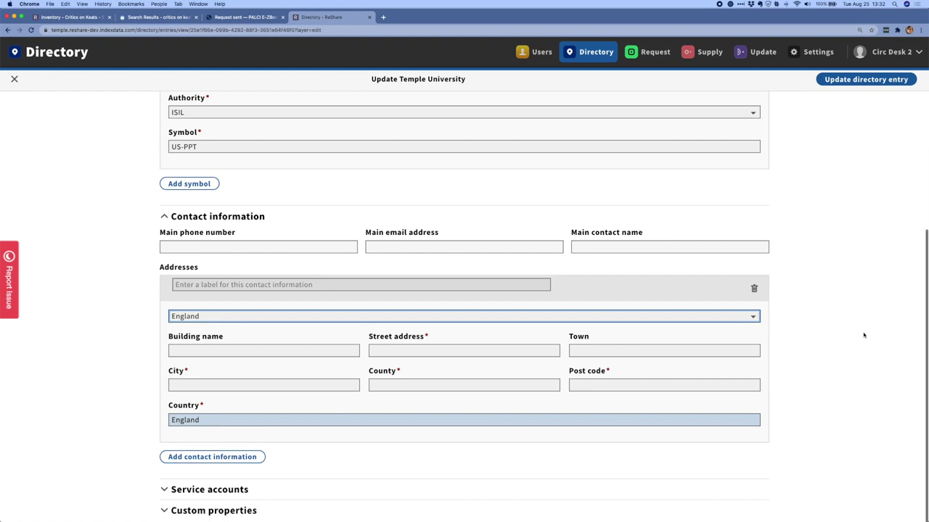
left_click(205, 494)
scroll(842, 208, "down", 5)
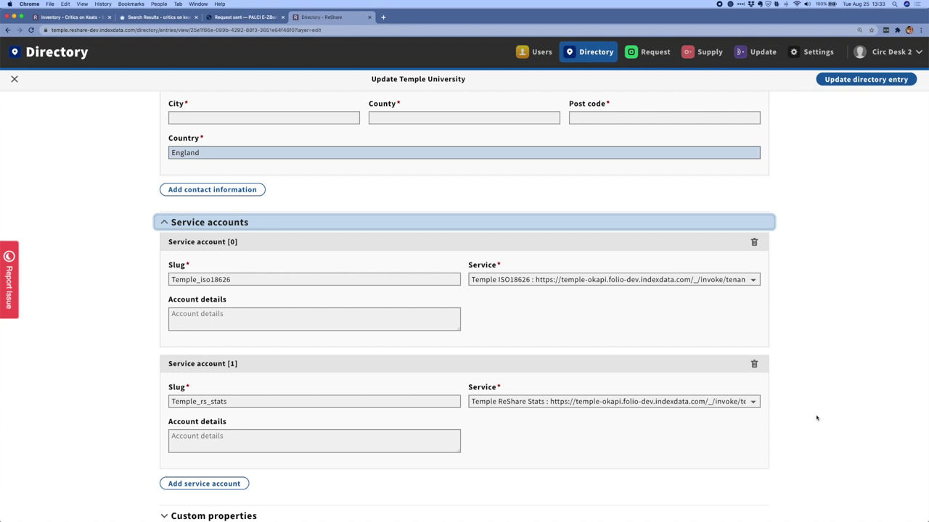
left_click(15, 80)
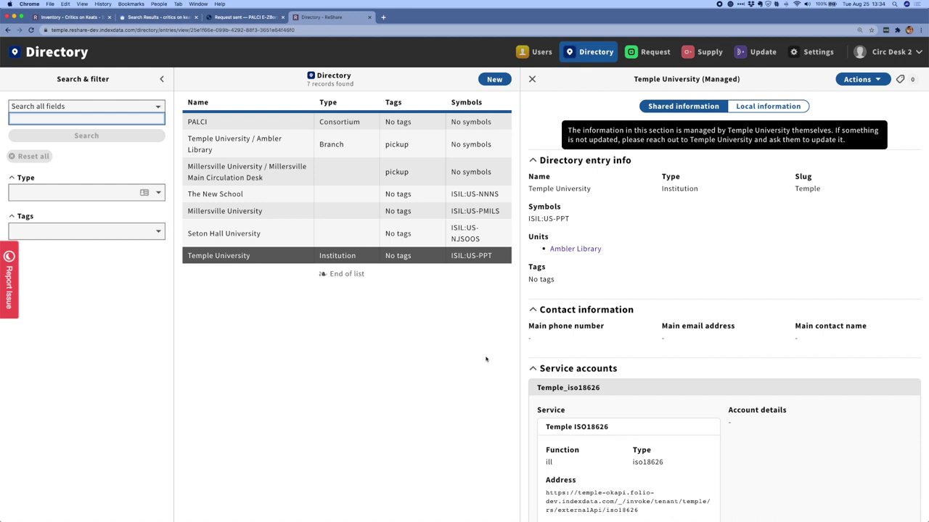
View the auto responder settings for Resource Sharing
left_click(815, 57)
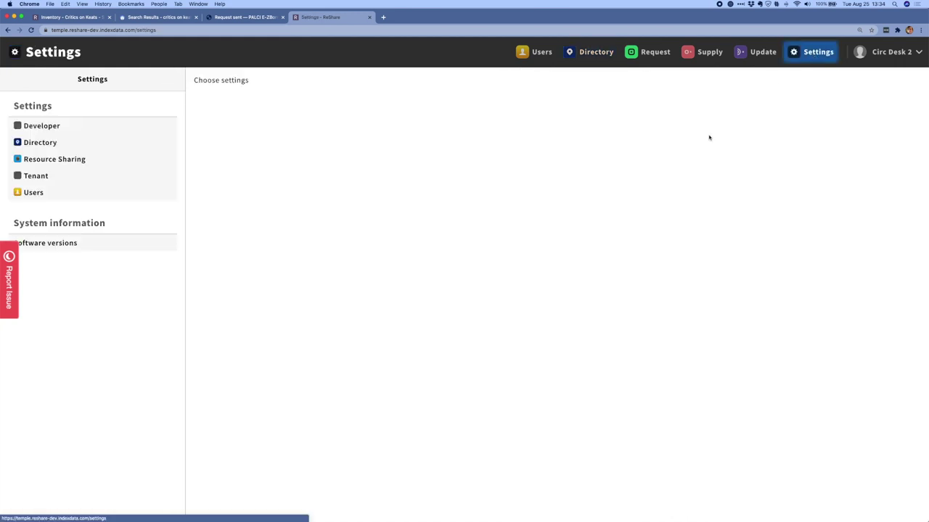
left_click(68, 161)
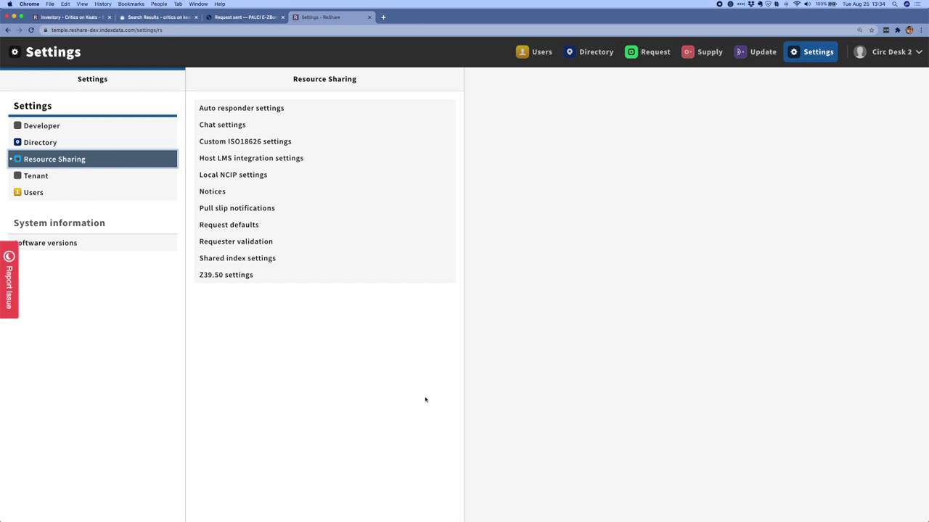
left_click(255, 109)
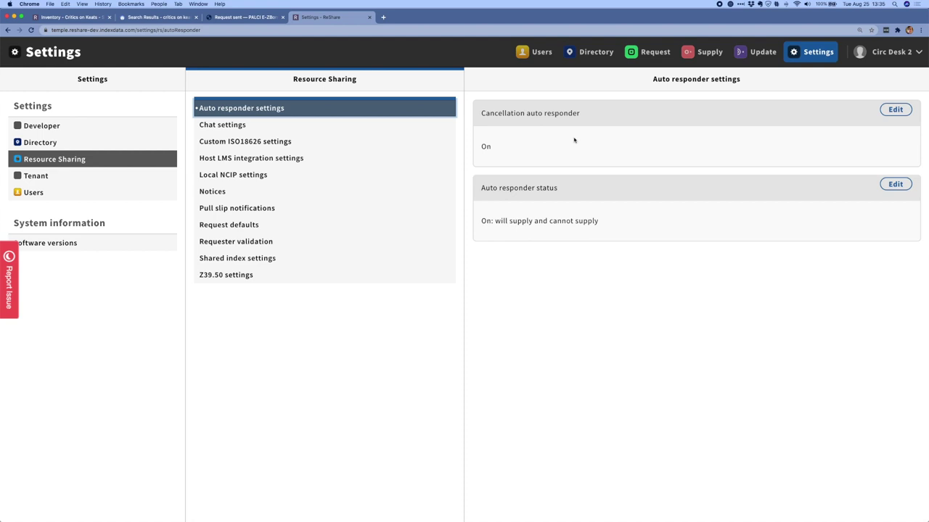
Cancel the "Keats: the critical heritage" request PPT-11, and reload it to refresh its state
left_click(651, 57)
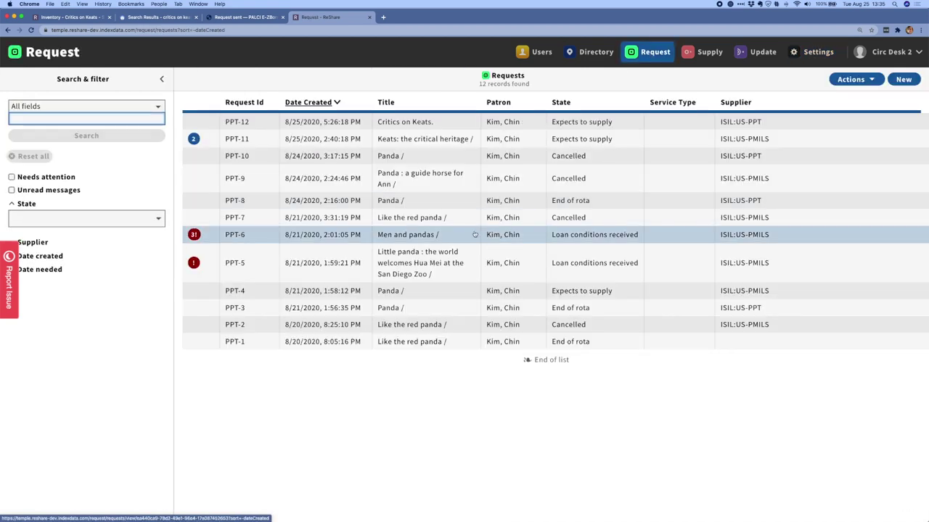
left_click(481, 140)
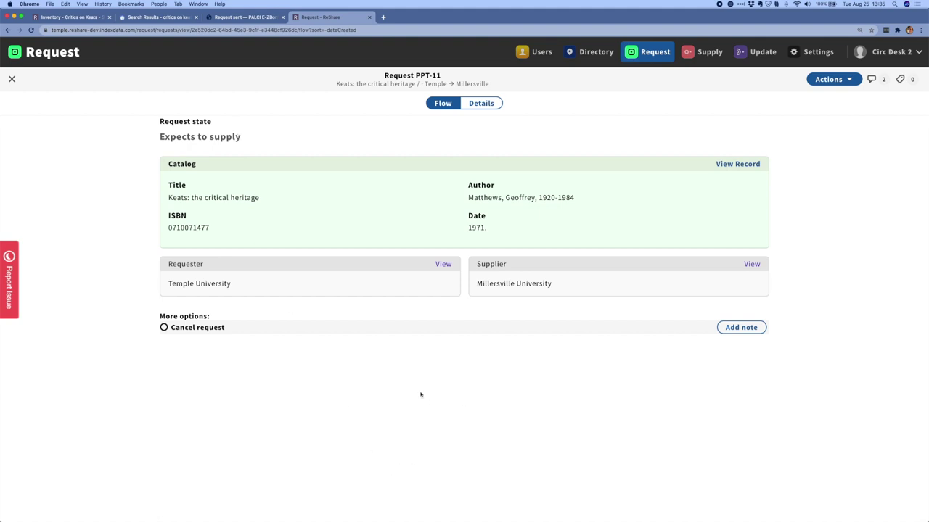
left_click(231, 328)
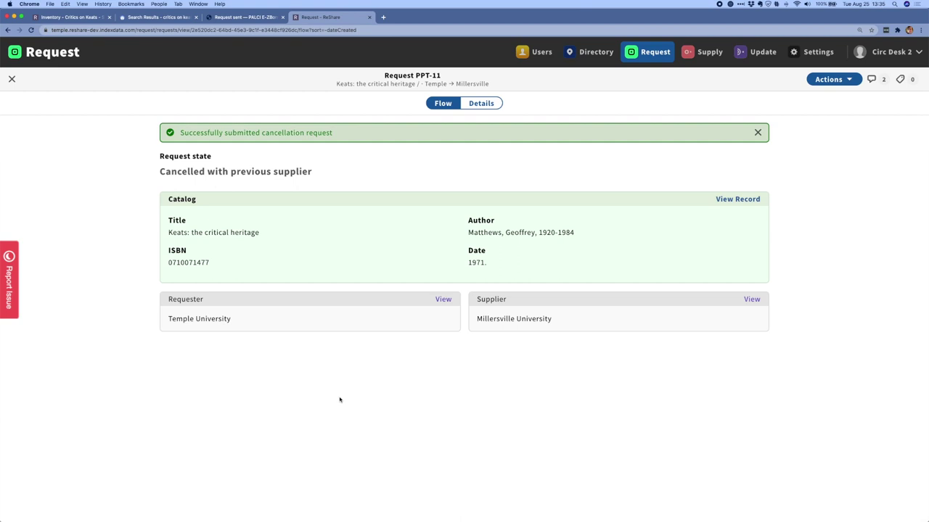
key("super+r")
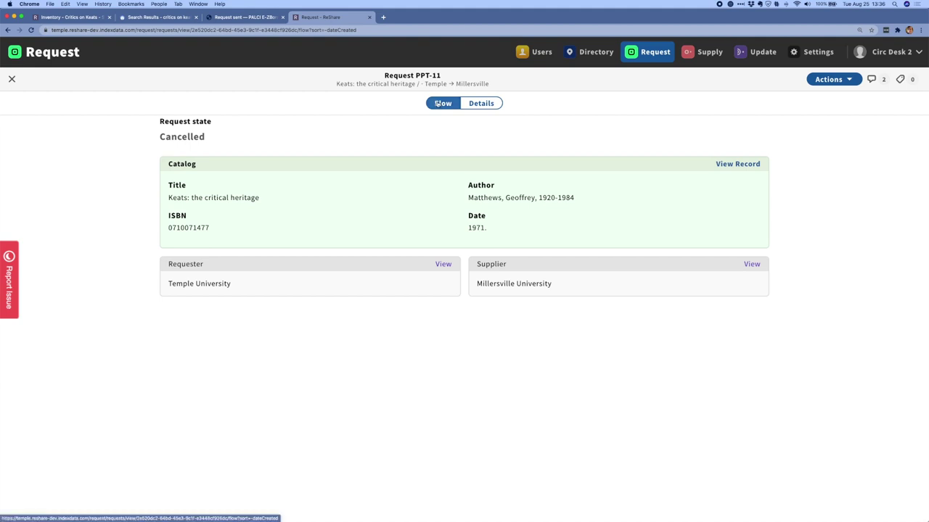
Open the Request confirmation notice in the Resource Sharing notice settings
left_click(809, 60)
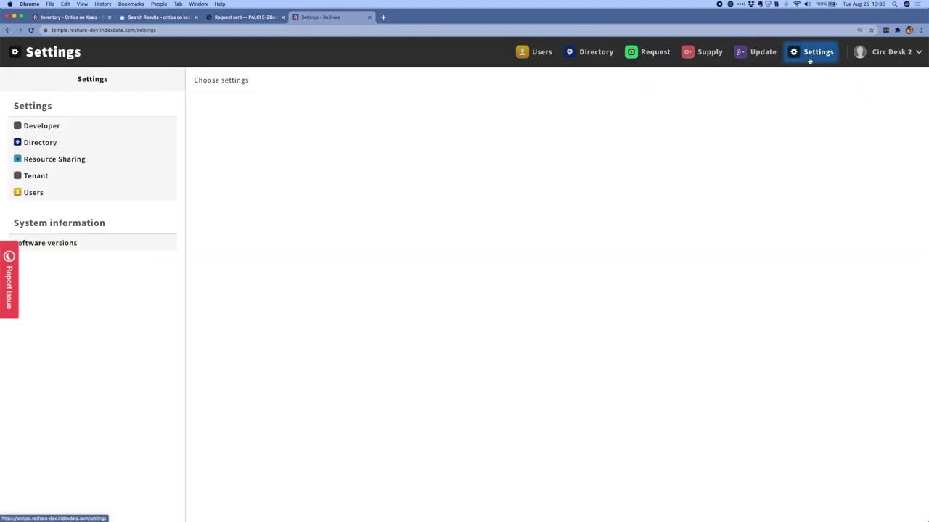
left_click(80, 165)
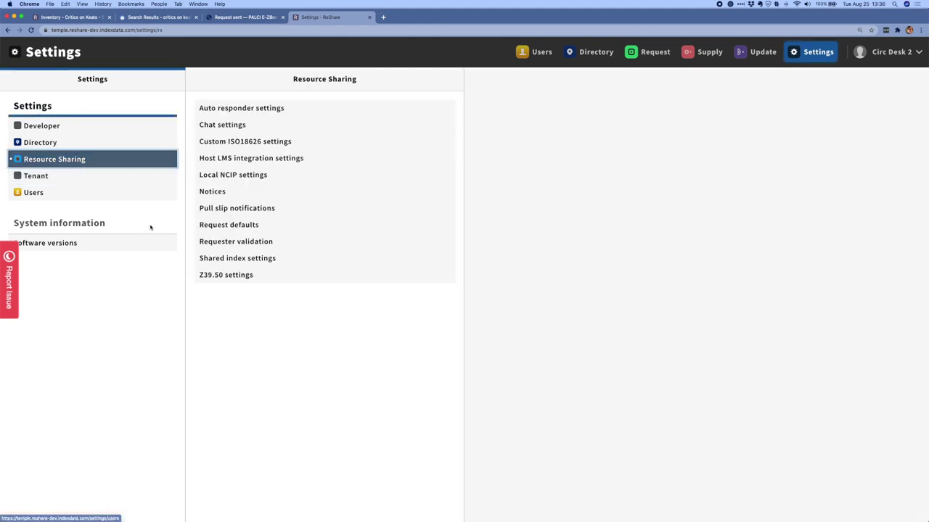
left_click(244, 194)
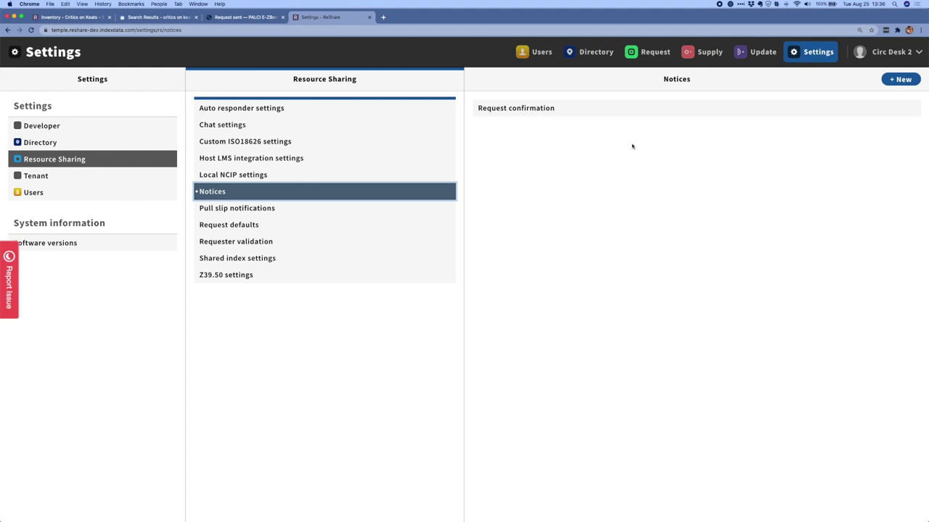
left_click(625, 115)
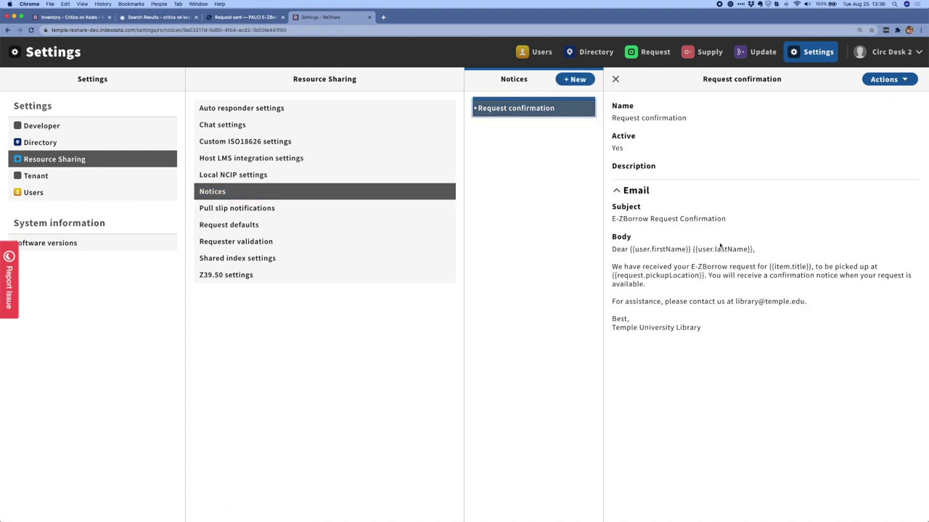
Start editing the Request confirmation notice, and switch its Active option off and back on
left_click(883, 85)
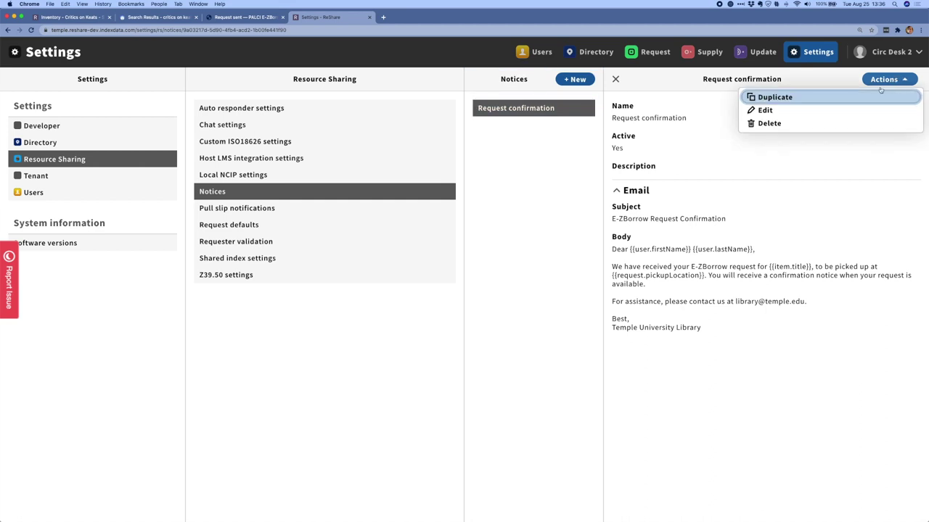
left_click(829, 113)
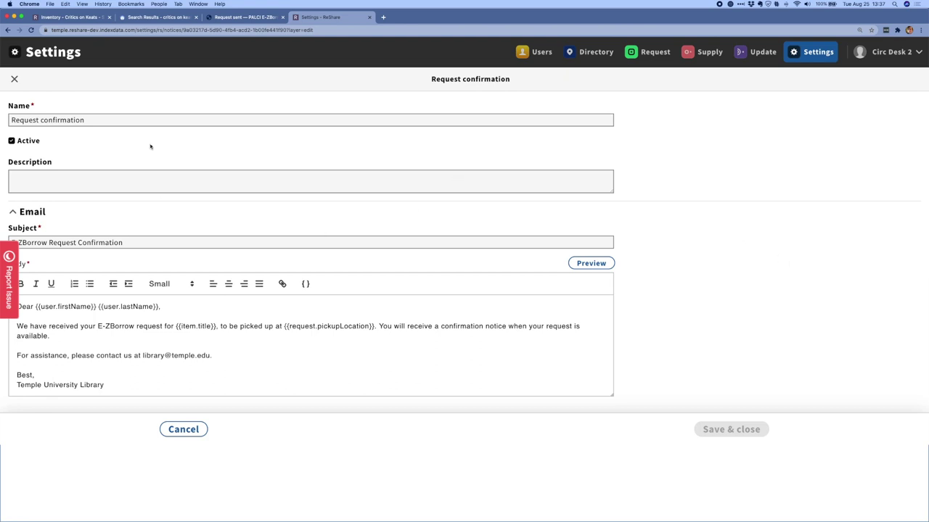
left_click(49, 144)
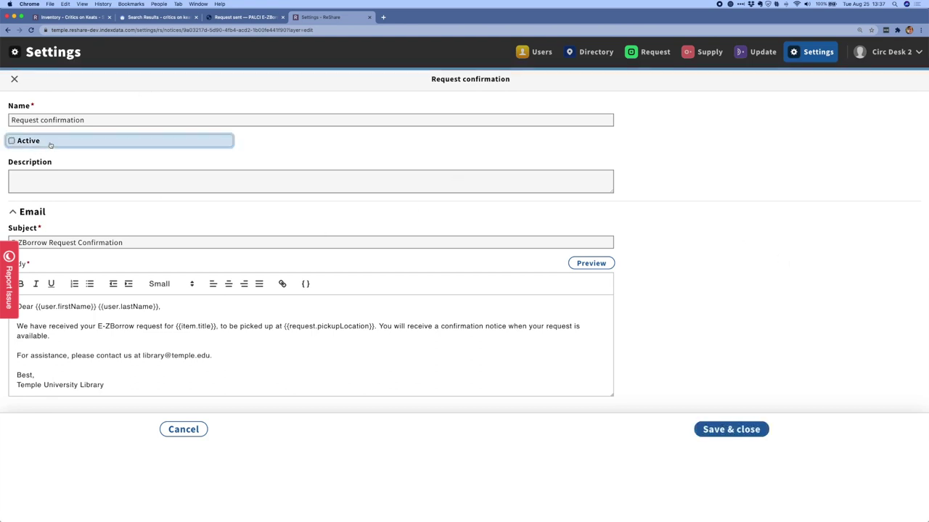
left_click(50, 144)
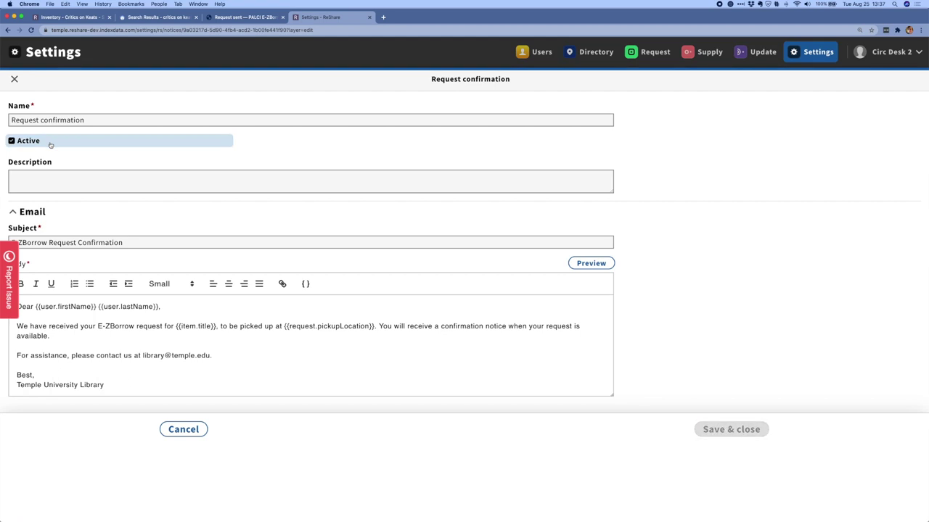
Examine the notice's email subject, body and item title token, preview the template, and cancel the edit
left_click(171, 243)
left_click(156, 343)
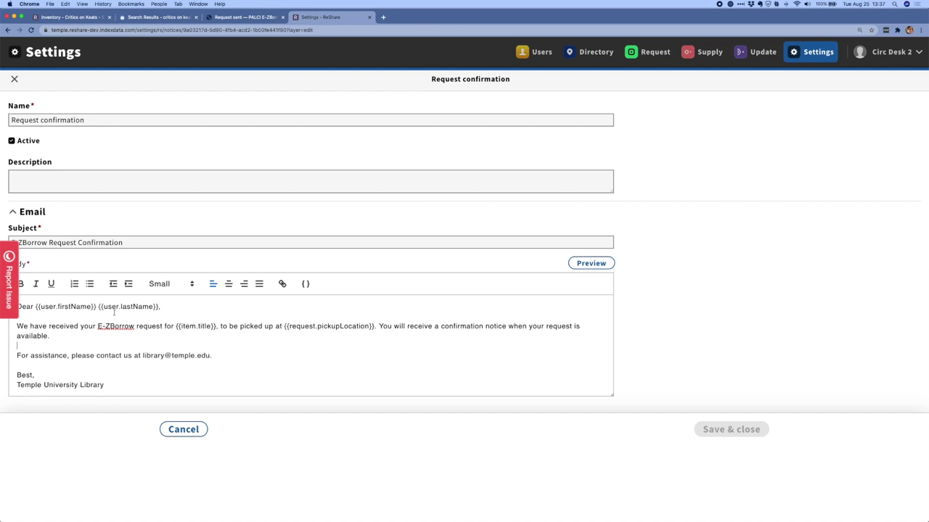
left_click_drag(216, 326, 177, 326)
left_click(593, 263)
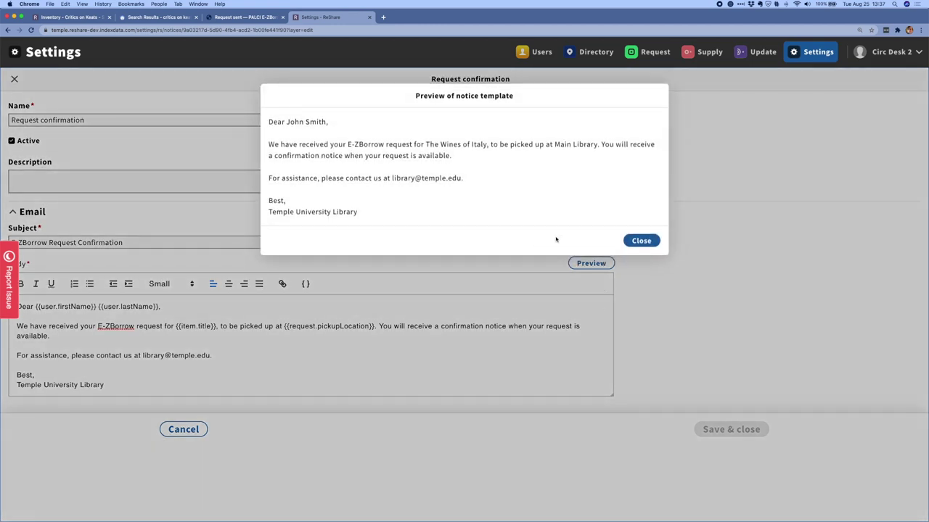
left_click(651, 242)
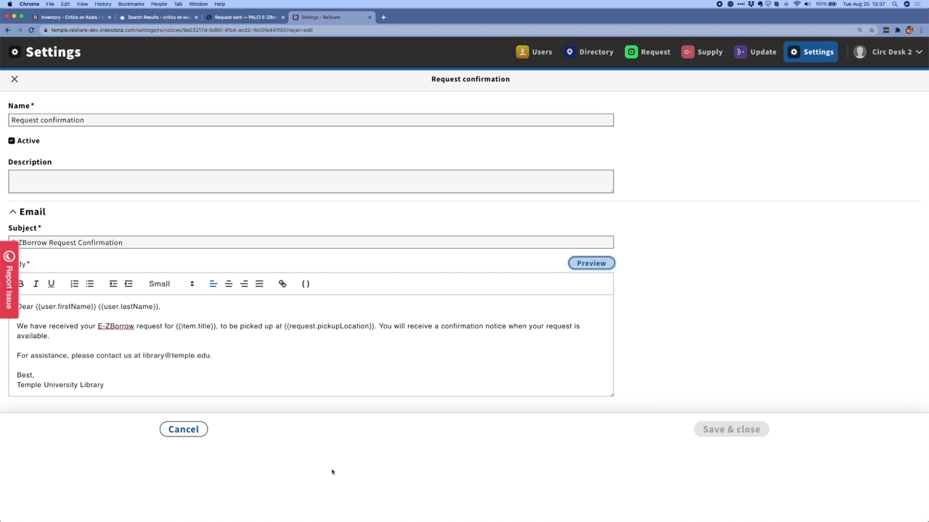
left_click(172, 434)
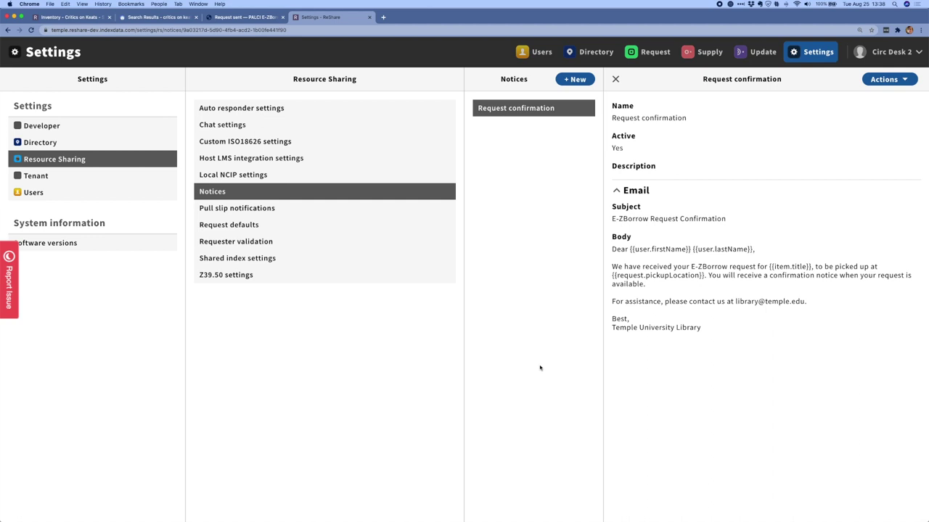
Open the Charles Library pull slip notification in the Resource Sharing settings, and run its search
left_click(279, 212)
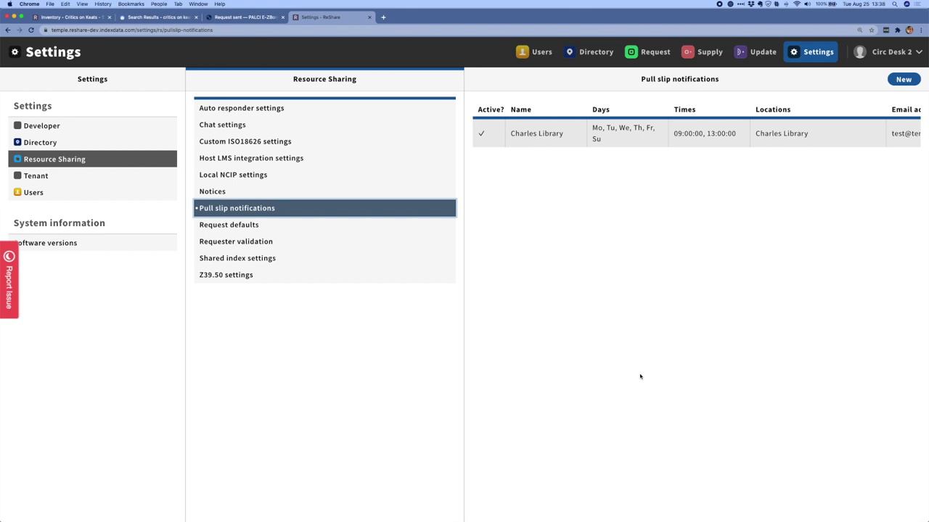
left_click(691, 142)
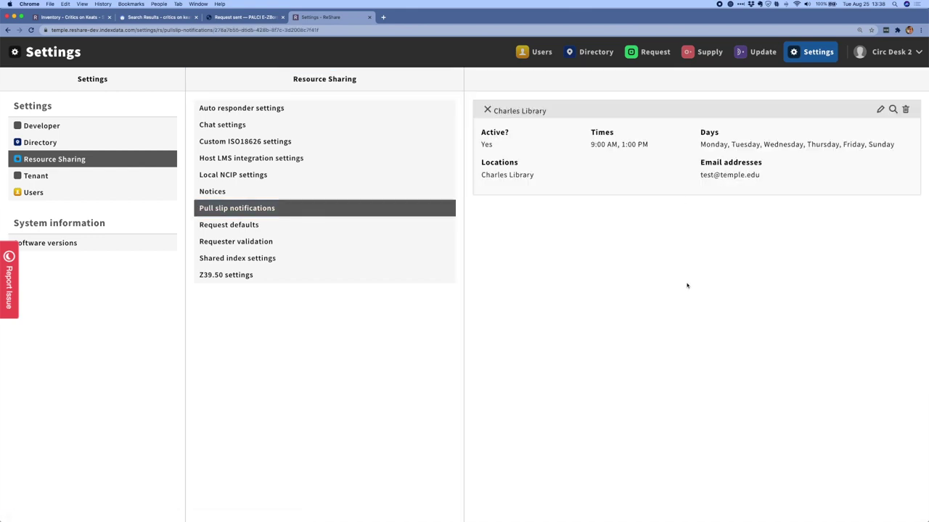
left_click(893, 110)
Filter the users by Active status, and open the last named staff member's record for editing
left_click(534, 53)
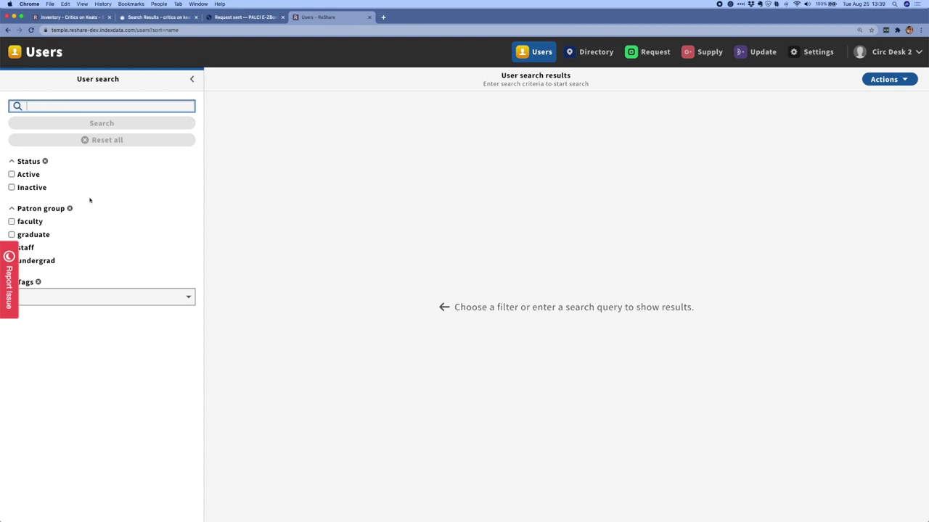
left_click(50, 174)
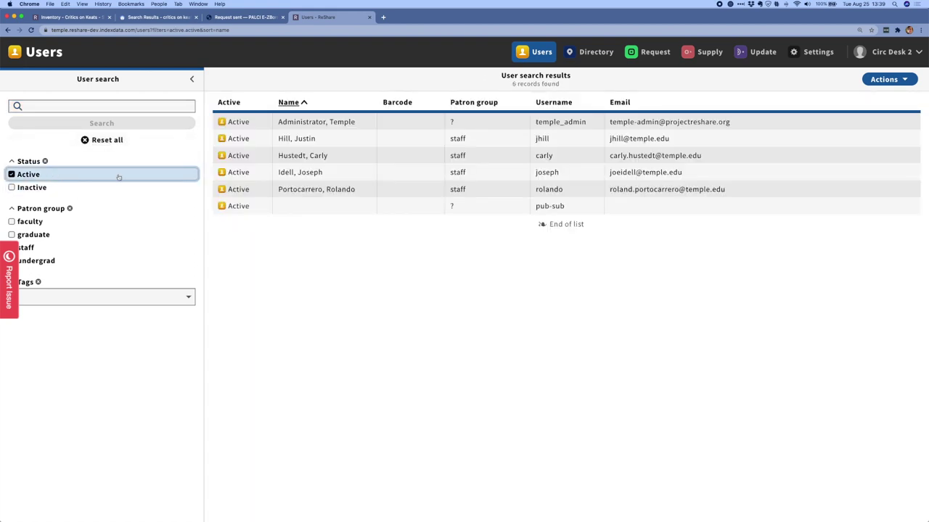
left_click(312, 191)
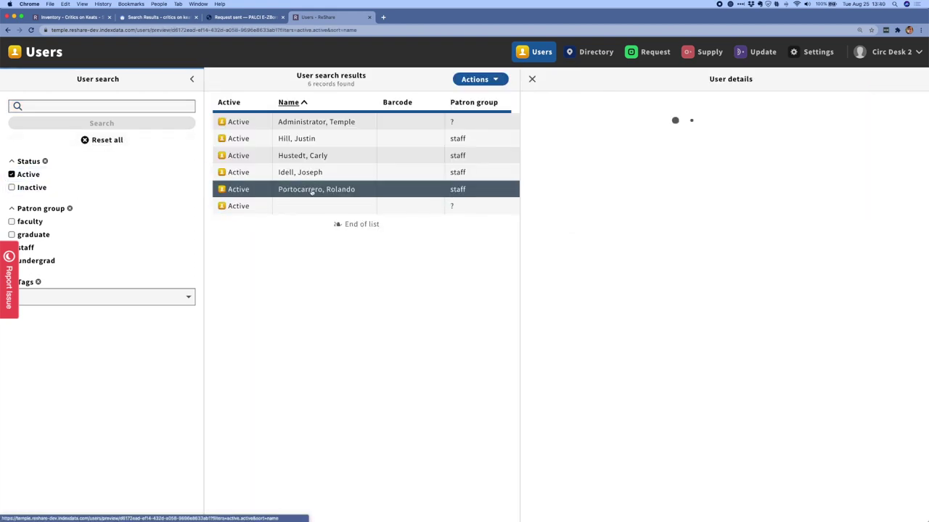
left_click(878, 80)
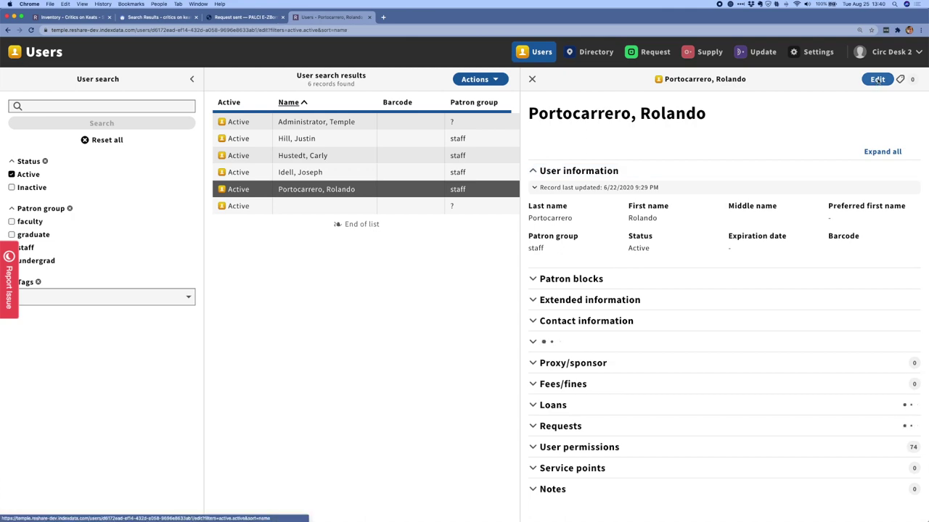
Expand the user's permissions, start adding a permission, and search the available permissions for "supply"
scroll(218, 435, "down", 5)
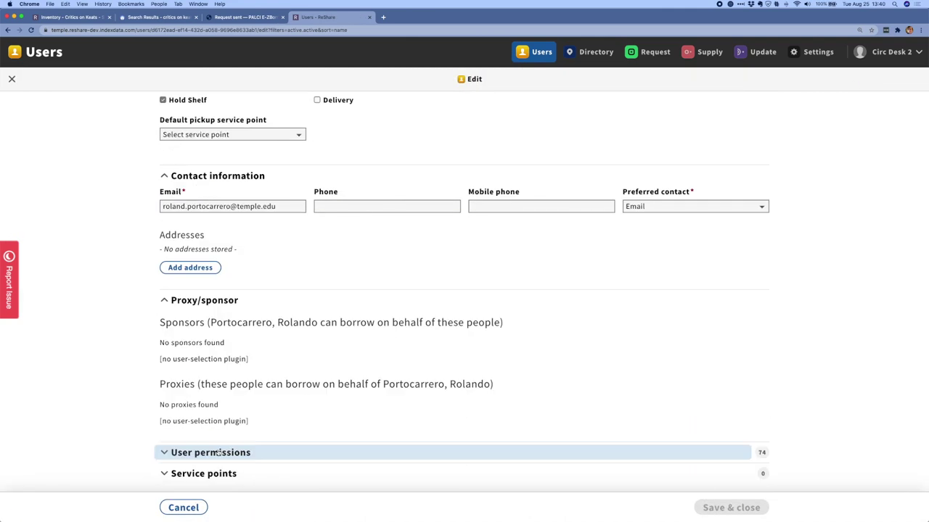
left_click(218, 452)
scroll(348, 300, "down", 3)
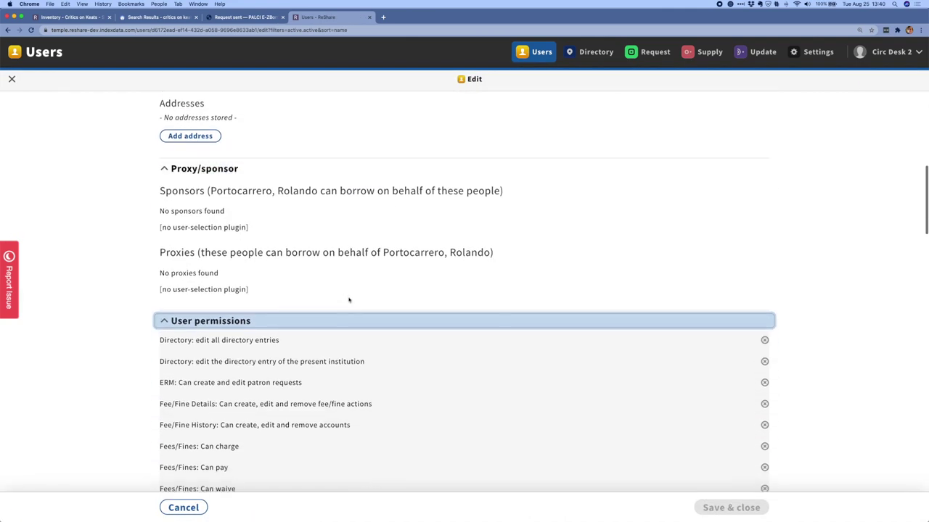
scroll(348, 300, "down", 20)
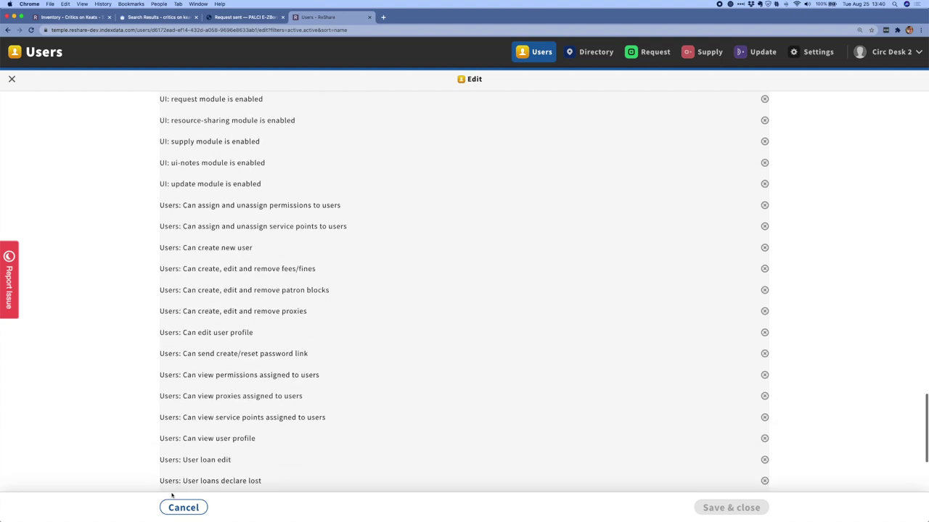
scroll(181, 471, "down", 4)
left_click(190, 450)
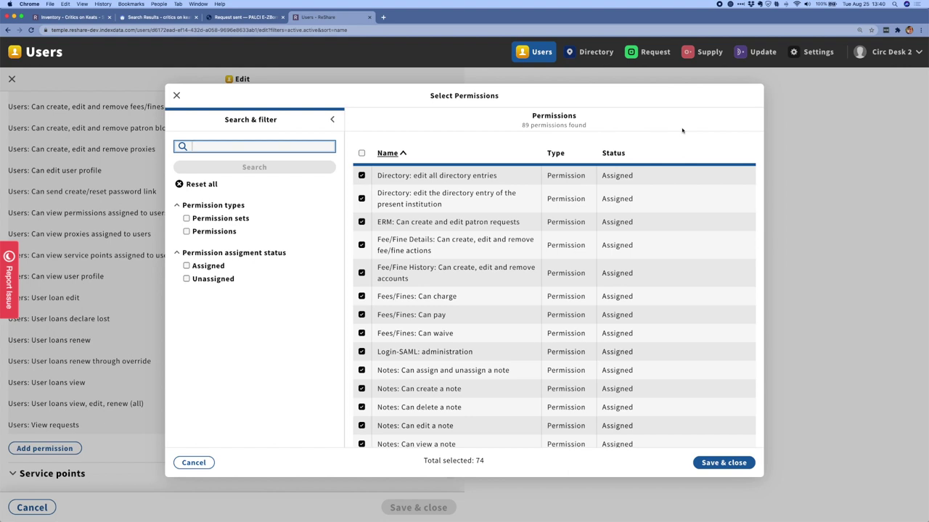
type("supply")
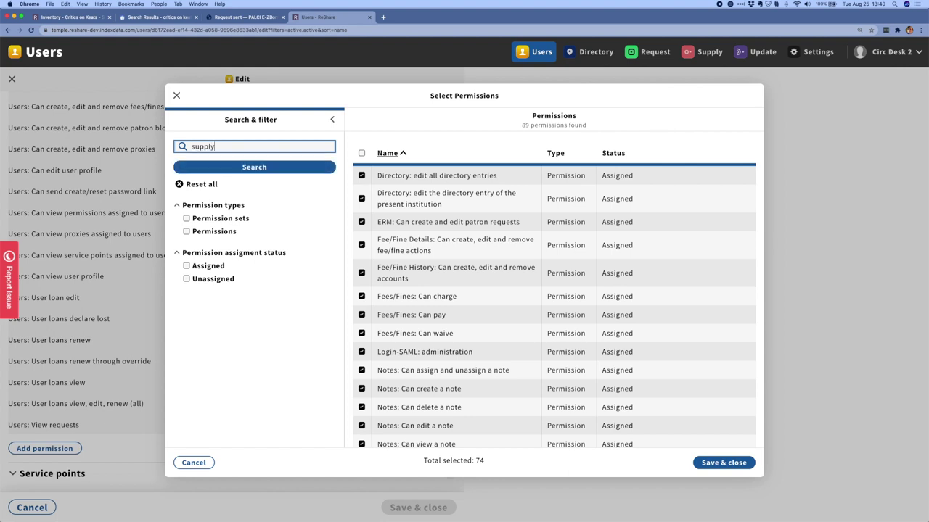
key("Return")
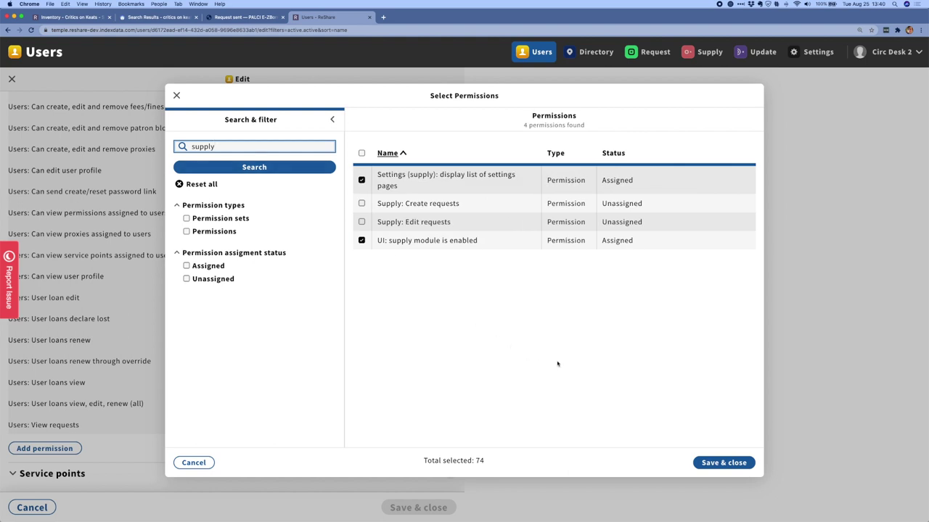